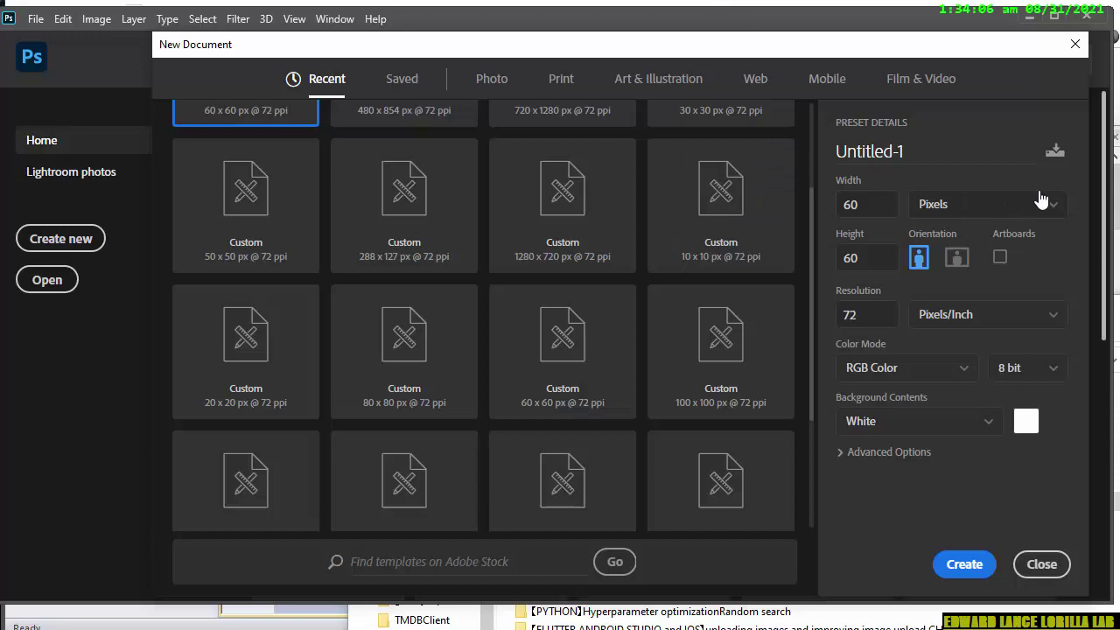
- Create a landscape 1280 x 720 px document at 72 ppi from the recent 720 x 1280 px preset, with a white background
drag(814, 265, 820, 153)
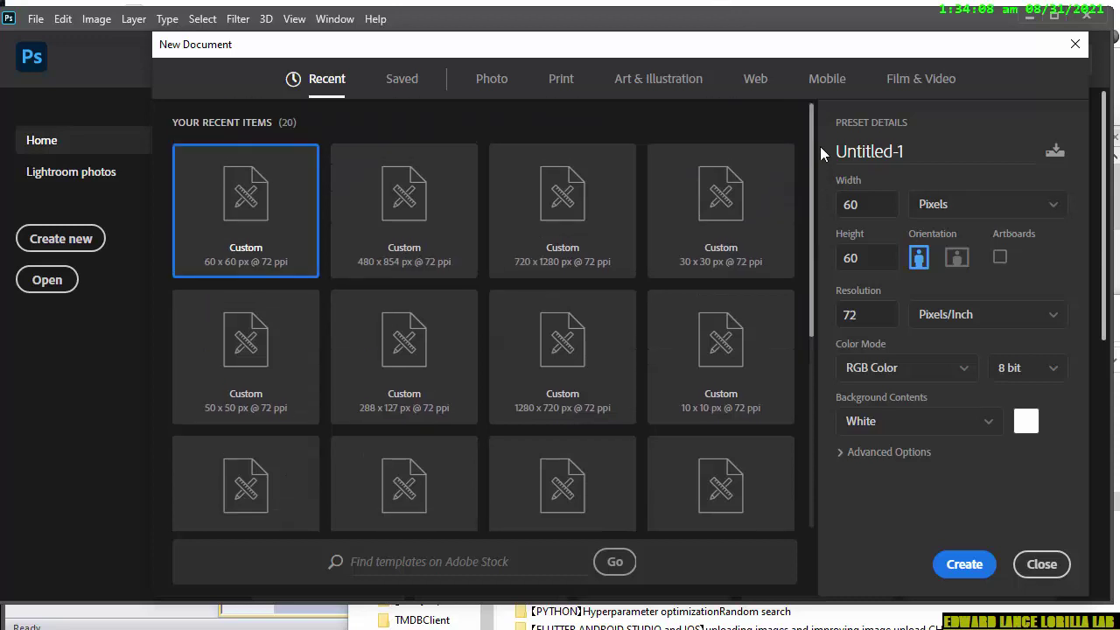
click(581, 229)
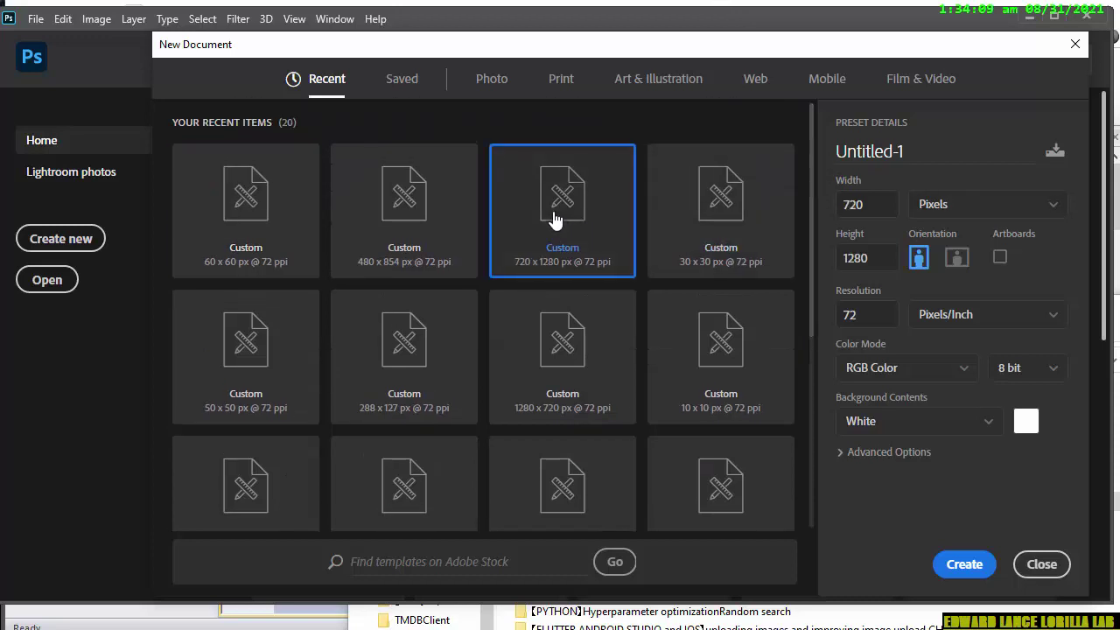
click(956, 260)
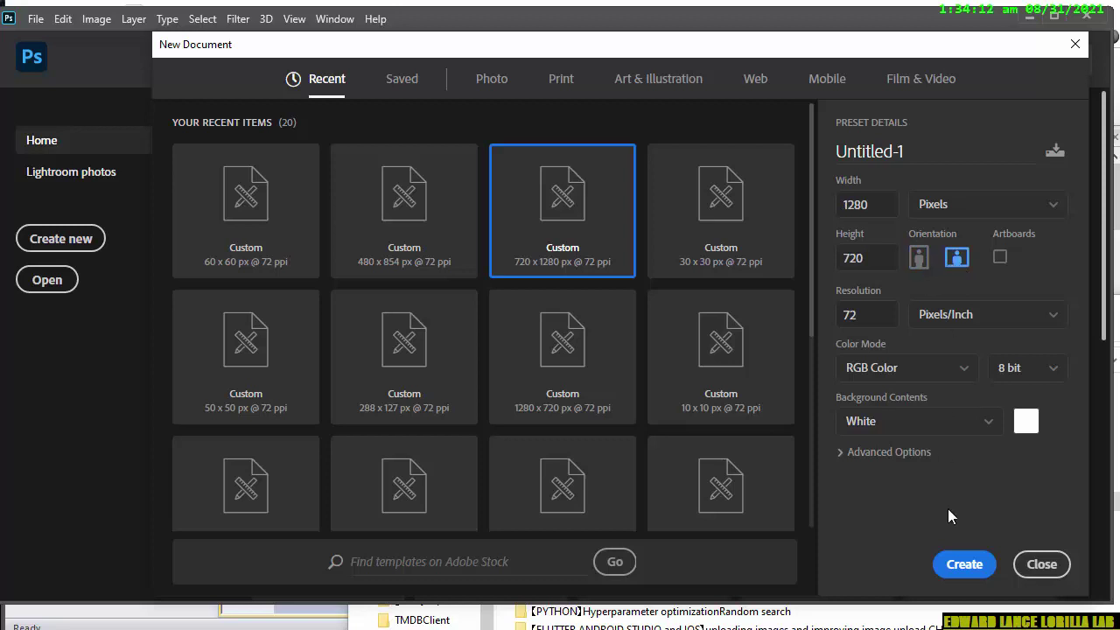
click(962, 564)
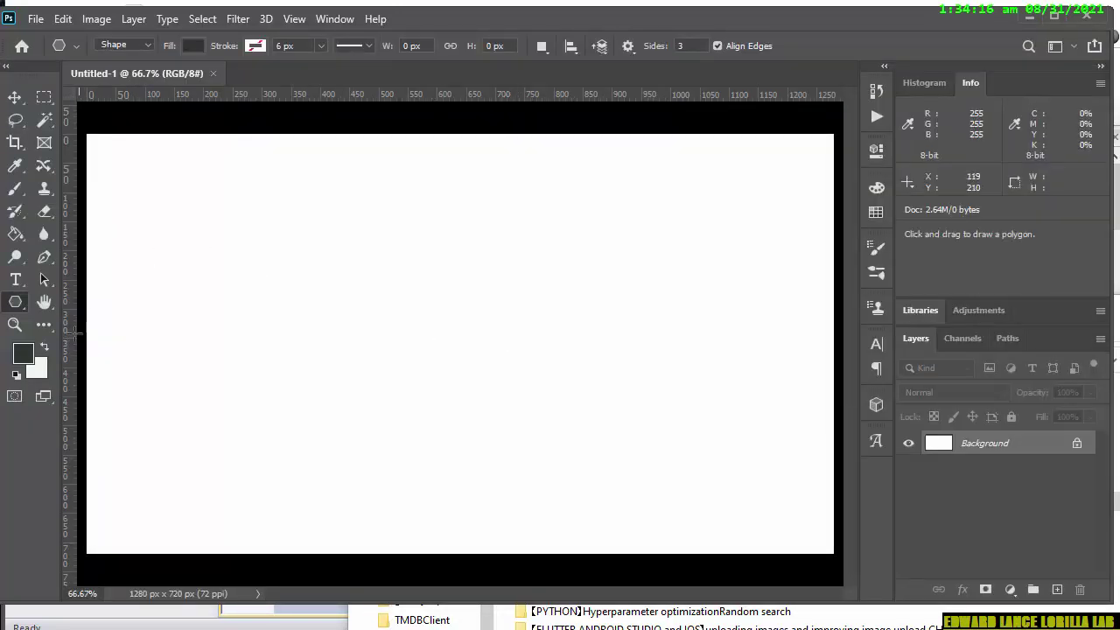
click(22, 352)
click(347, 299)
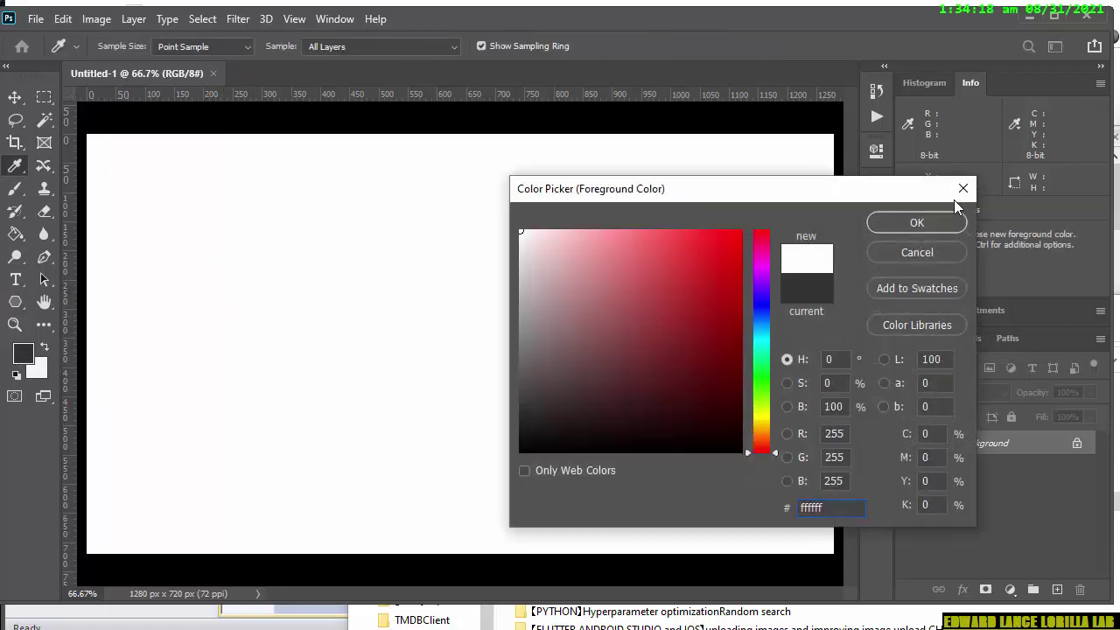
click(963, 188)
- Draw a dark grey rectangle of about 1291 x 736 px covering the whole canvas, using the Rectangle tool
click(15, 302)
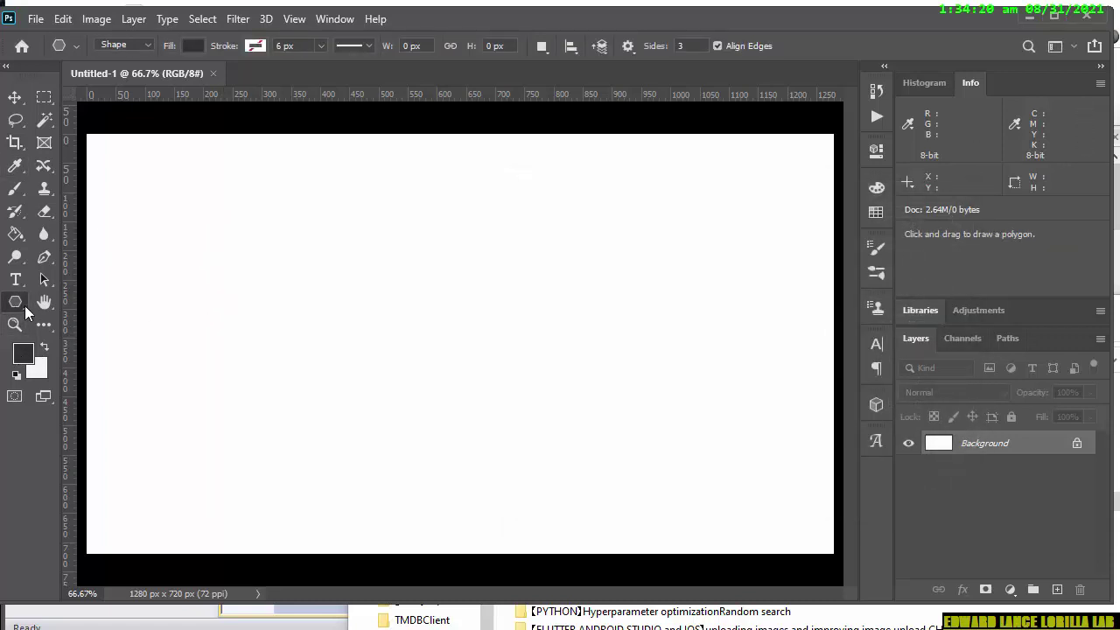
right_click(25, 305)
click(92, 298)
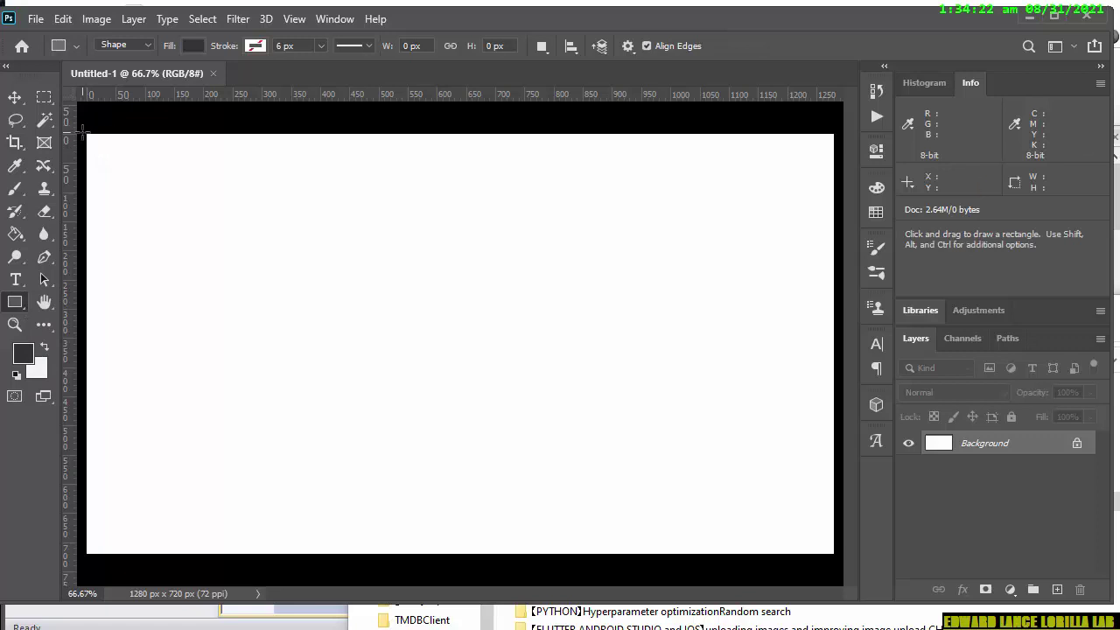
drag(85, 130, 838, 558)
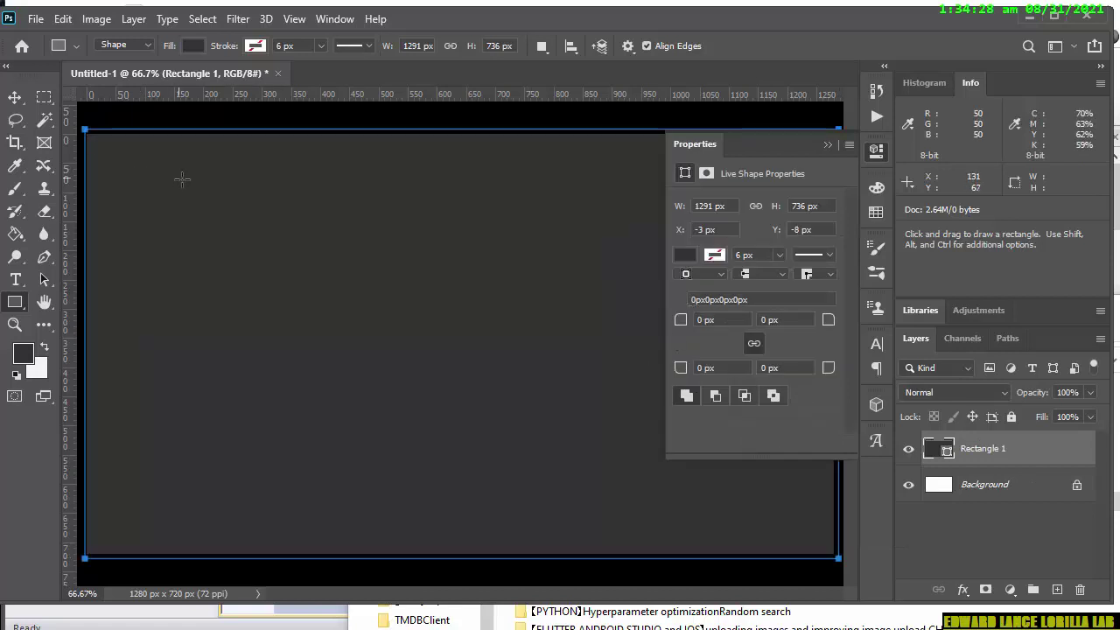
- Add a placeholder paragraph text layer inside the rectangle in 72 pt Bebas Neue Bold
click(15, 280)
click(243, 333)
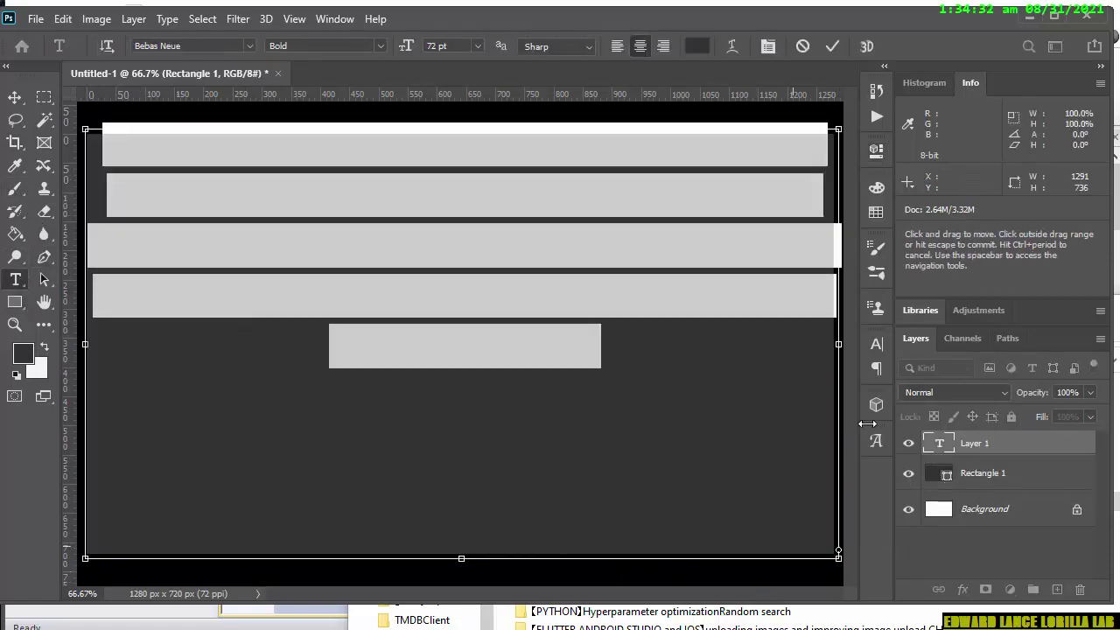
click(831, 46)
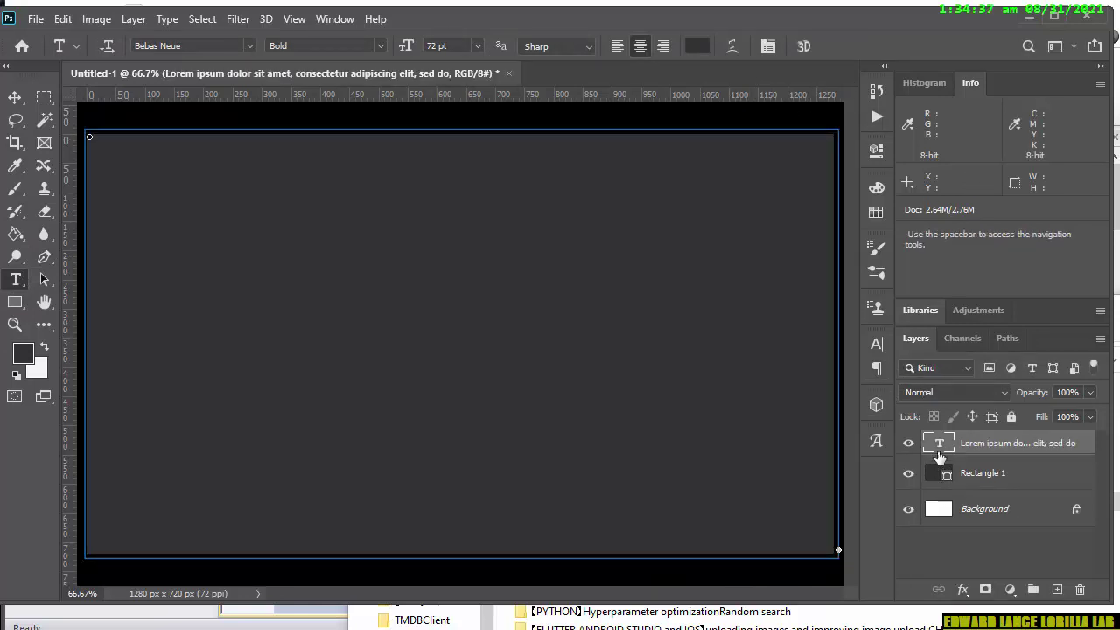
- Set the colour of the placeholder text to white
double_click(939, 456)
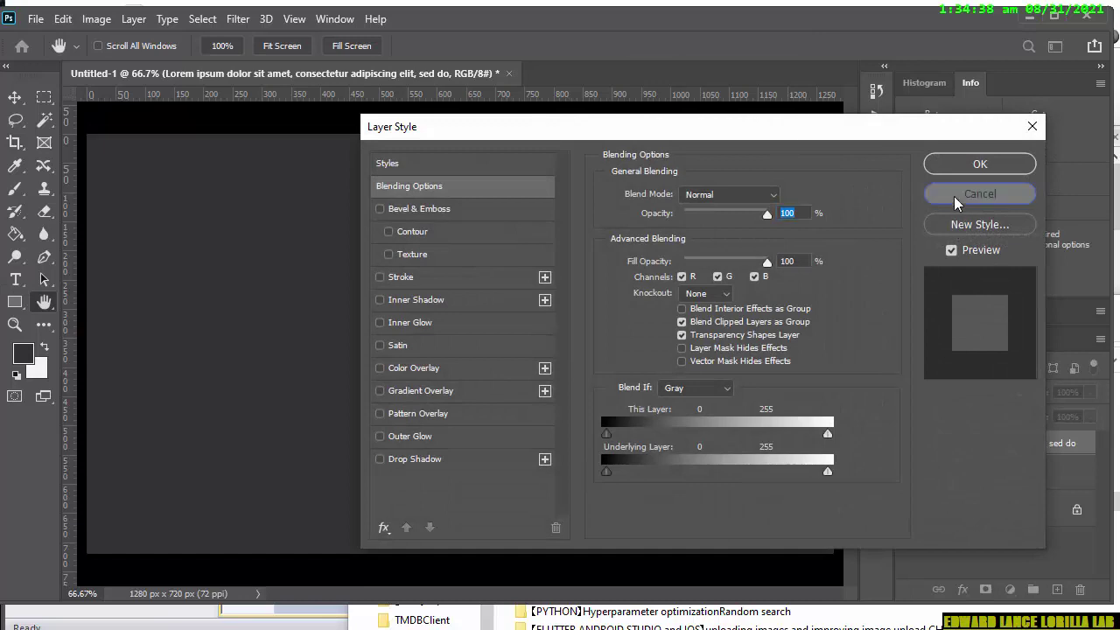
click(980, 193)
click(690, 47)
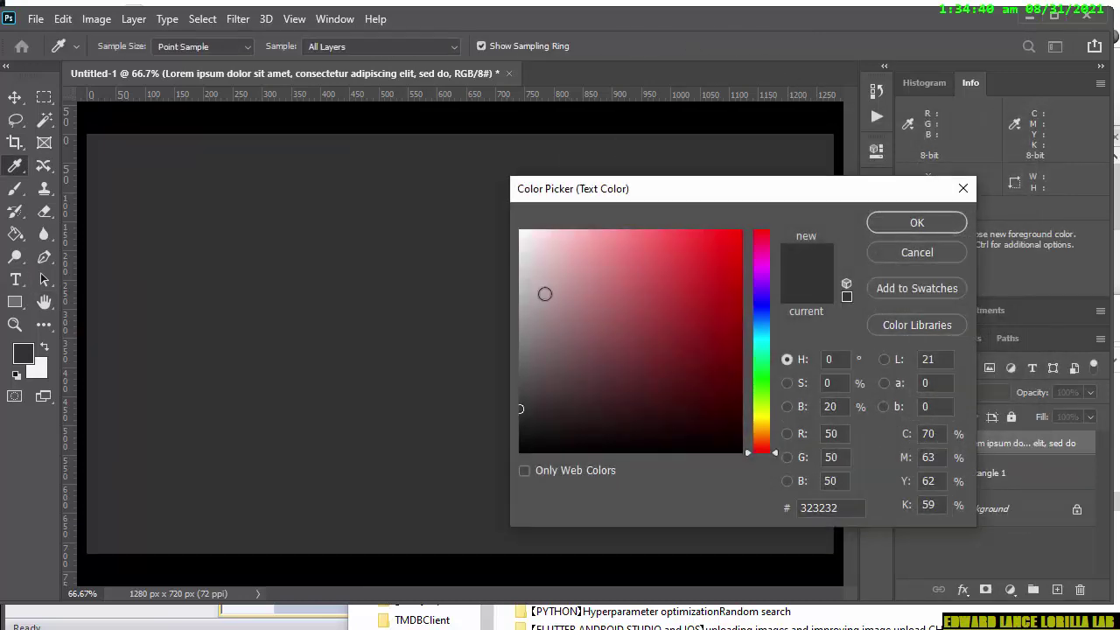
drag(545, 292, 504, 217)
click(892, 220)
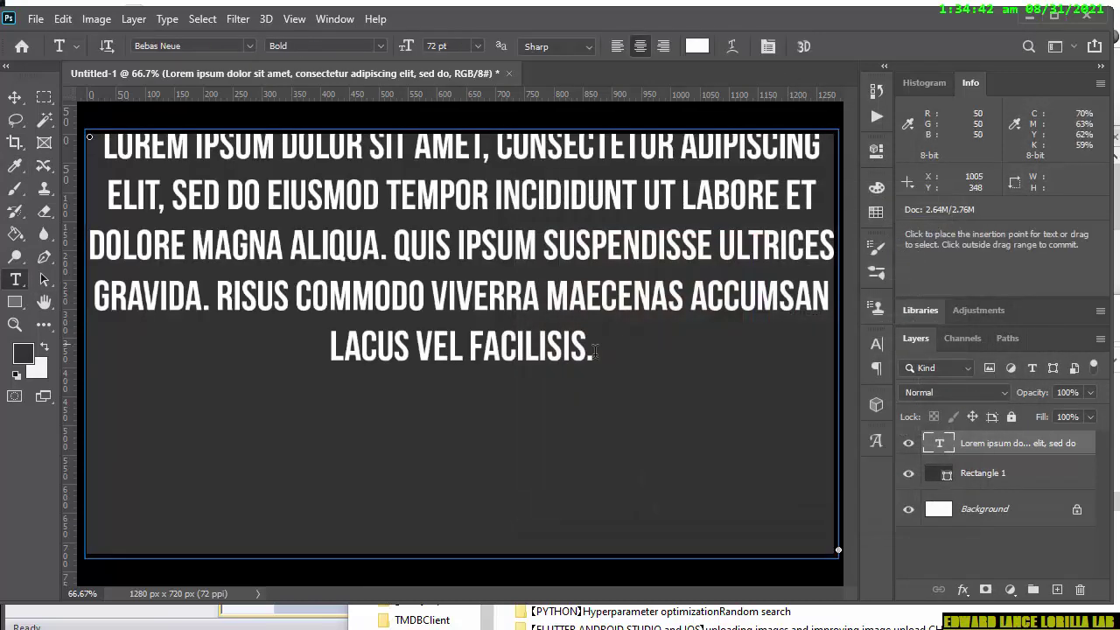
- Replace all of the placeholder paragraph text with "GravityFlip"
click(591, 348)
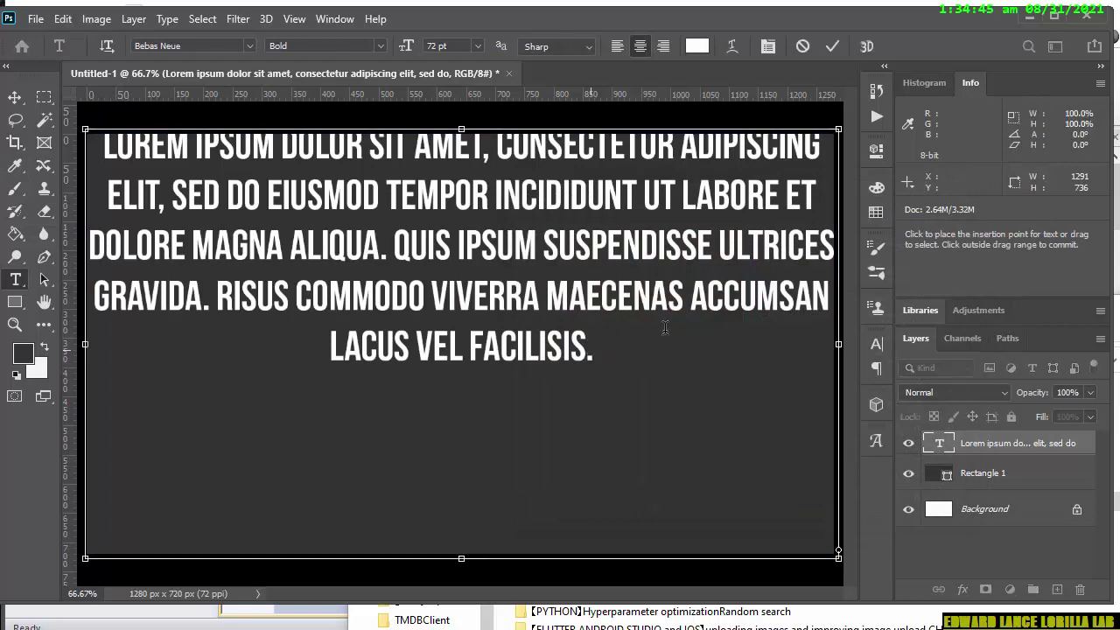
double_click(929, 451)
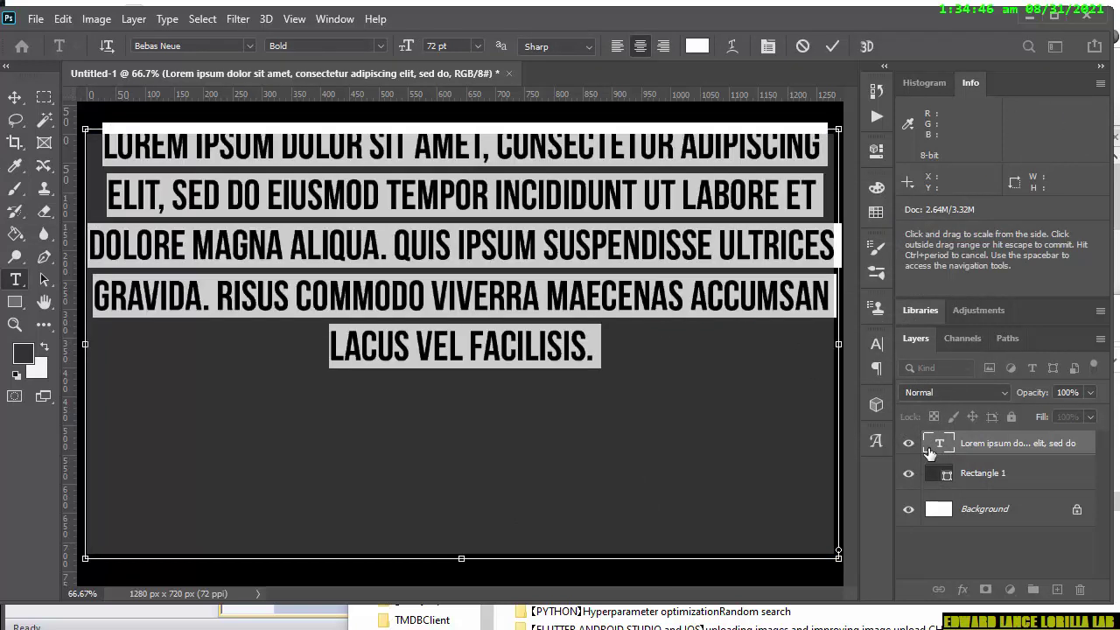
text(GRA)
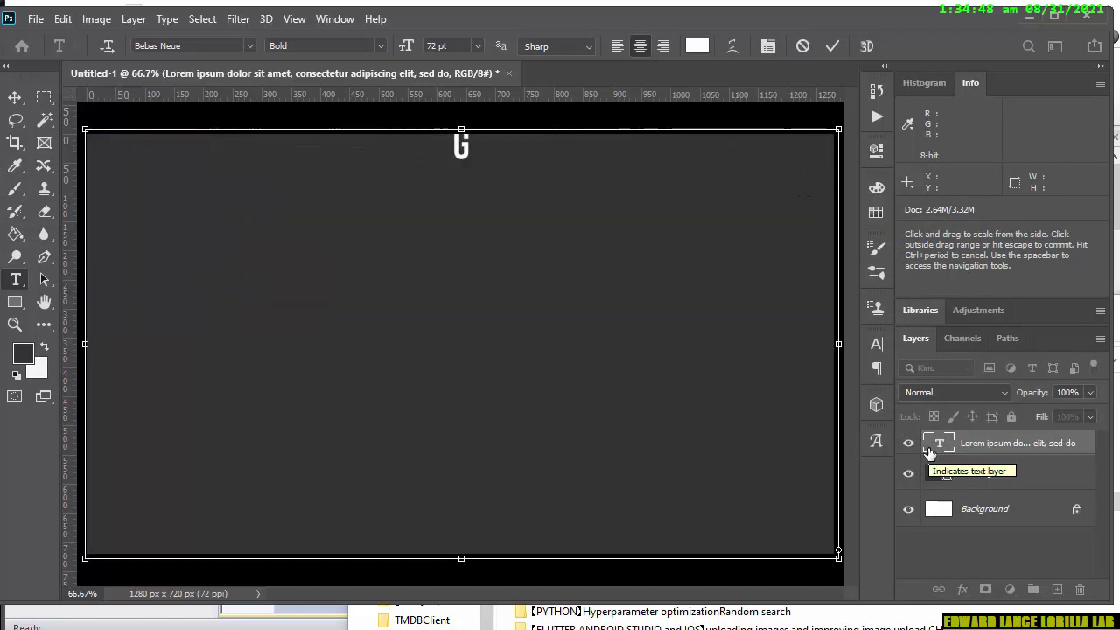
text(VI)
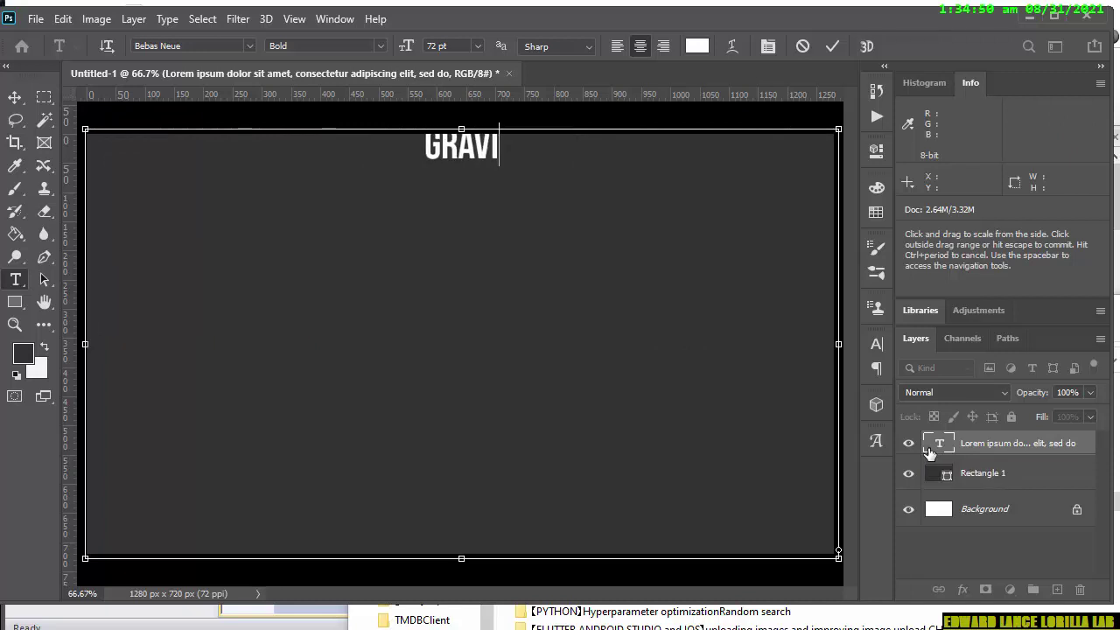
text(TY)
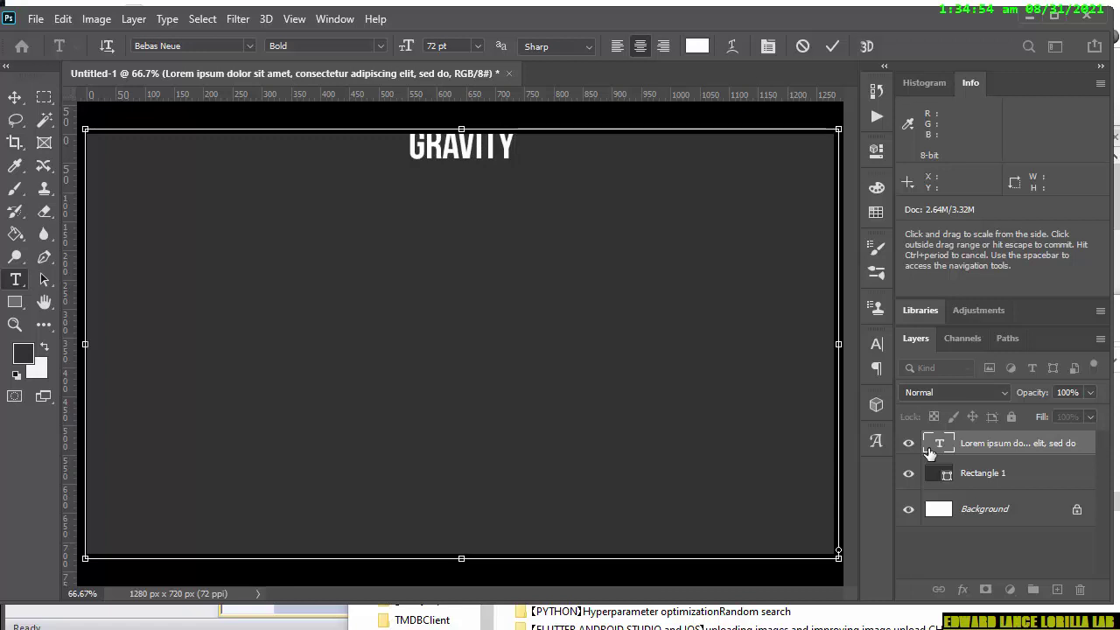
text(FI)
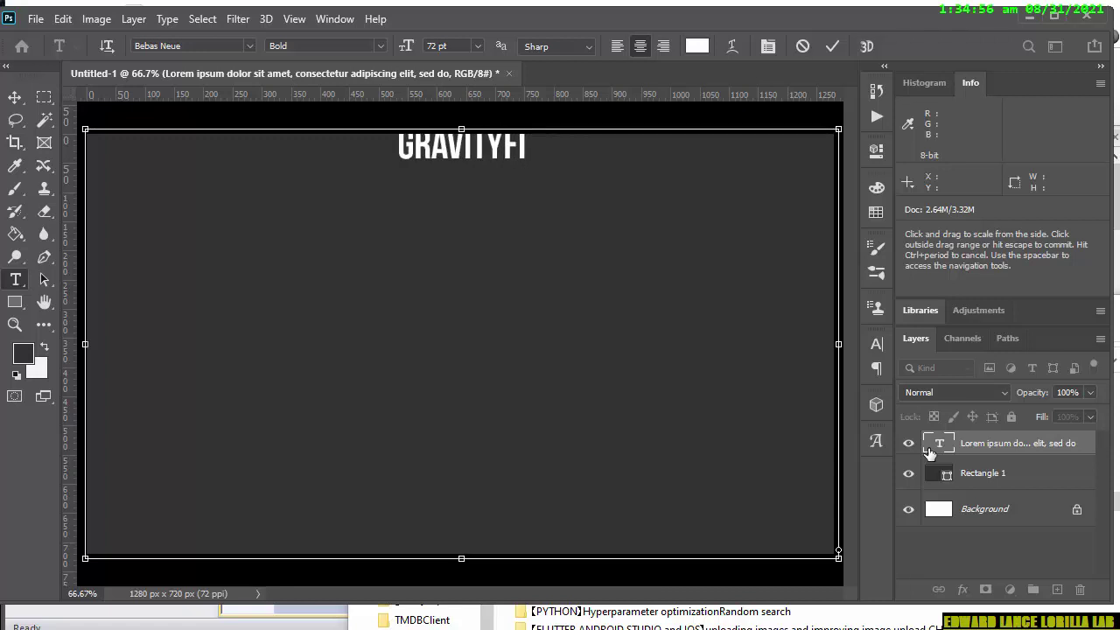
key(BackSpace)
text(LIP)
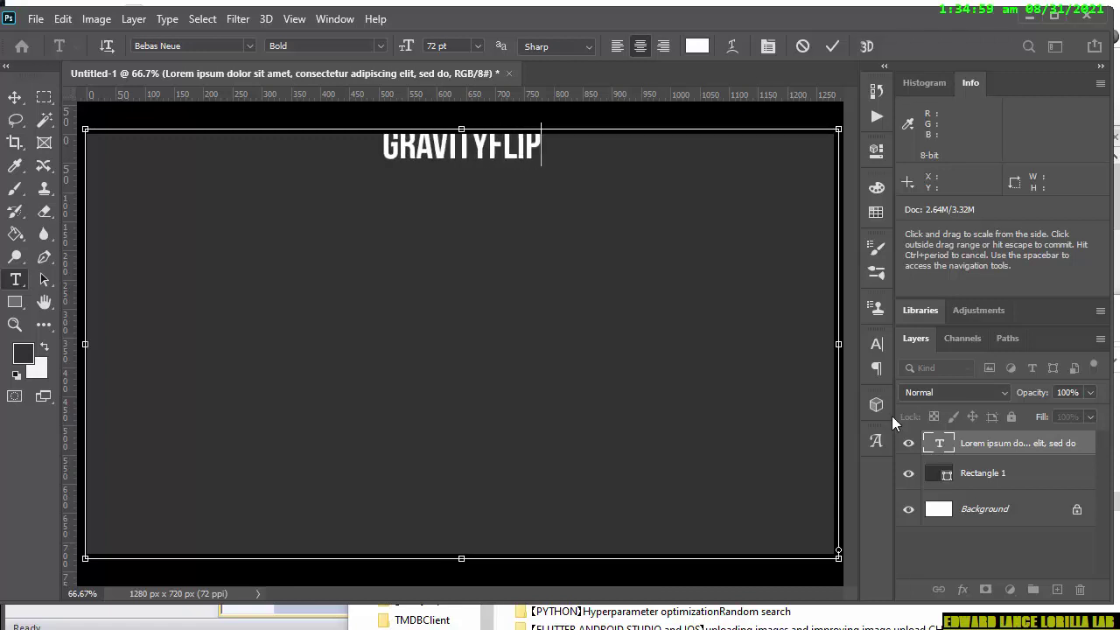
- Copy the "GravityFlip" text and clear it from the text layer
drag(382, 144, 614, 146)
key(ctrl+c)
key(BackSpace)
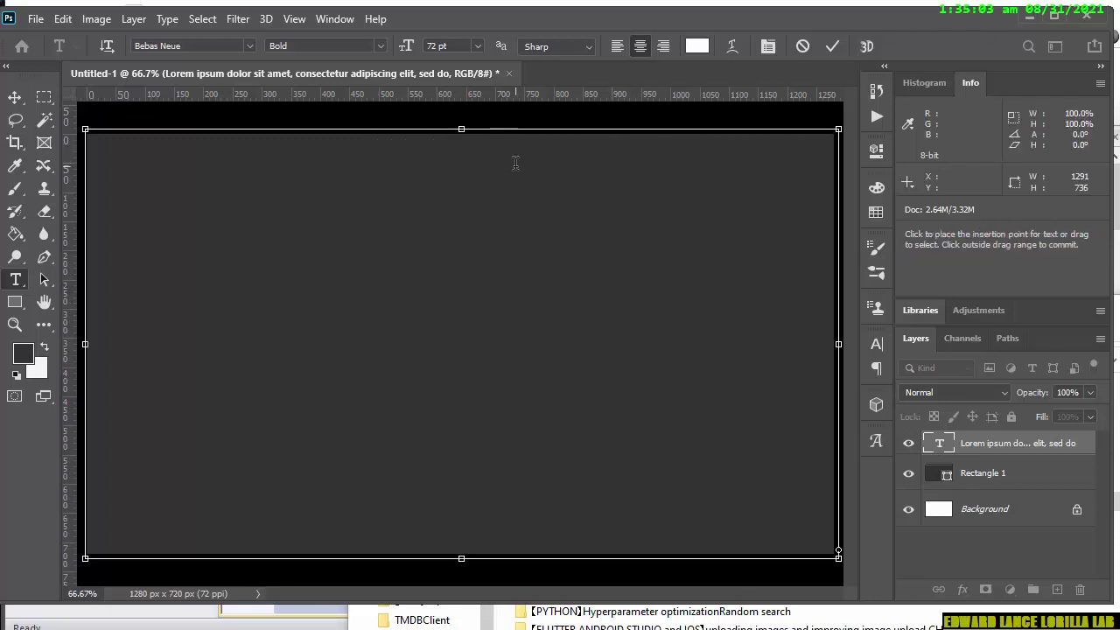
- Delete the emptied text layer, leaving the rectangle and the background
click(925, 548)
click(969, 441)
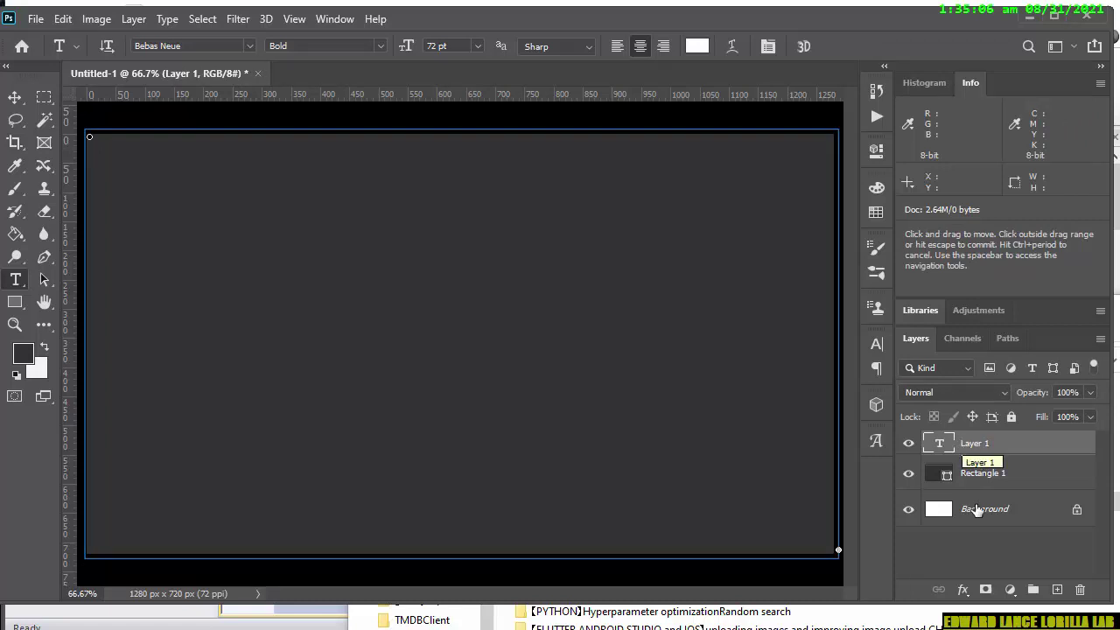
click(910, 443)
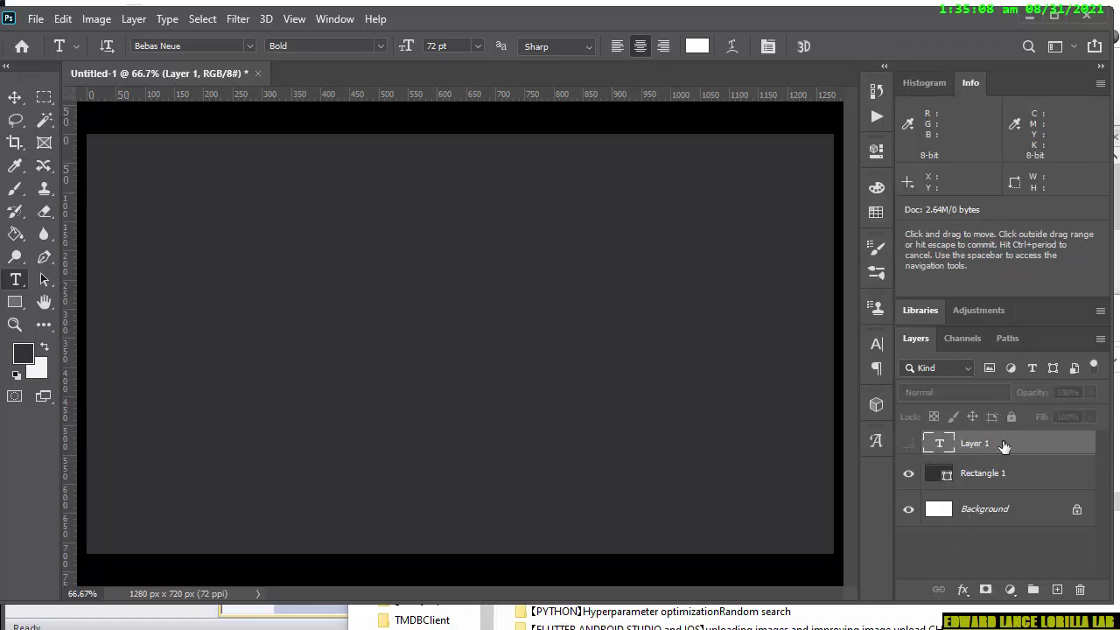
drag(1003, 446, 1080, 589)
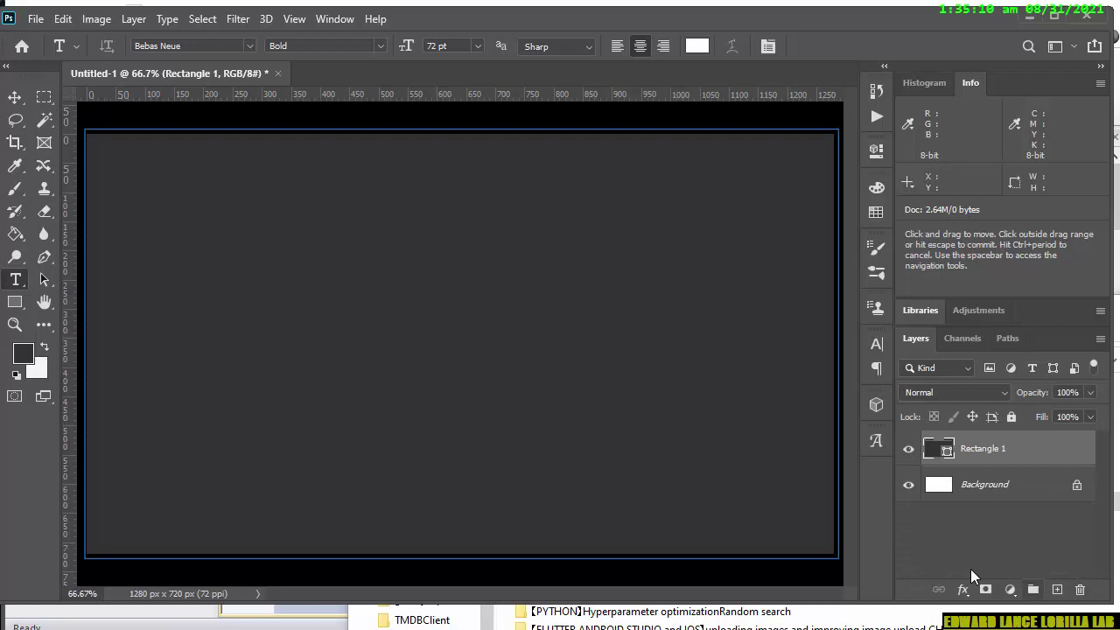
right_click(630, 577)
key(Escape)
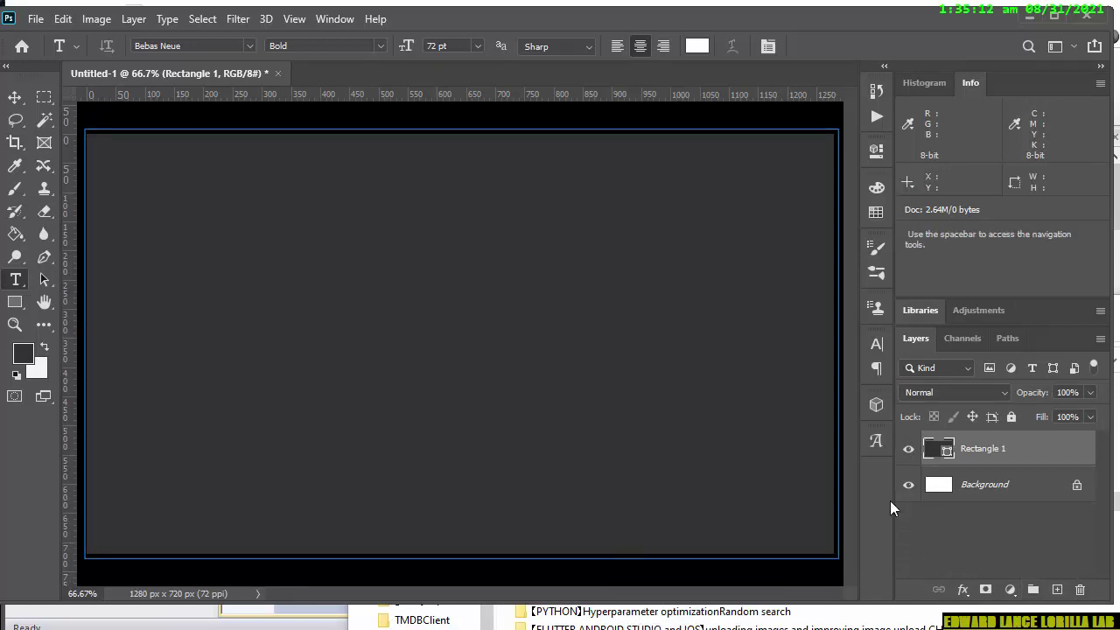
- Add a white point text layer near the canvas centre containing the copied "GravityFlip" text in 72 pt Bebas Neue Bold
click(44, 97)
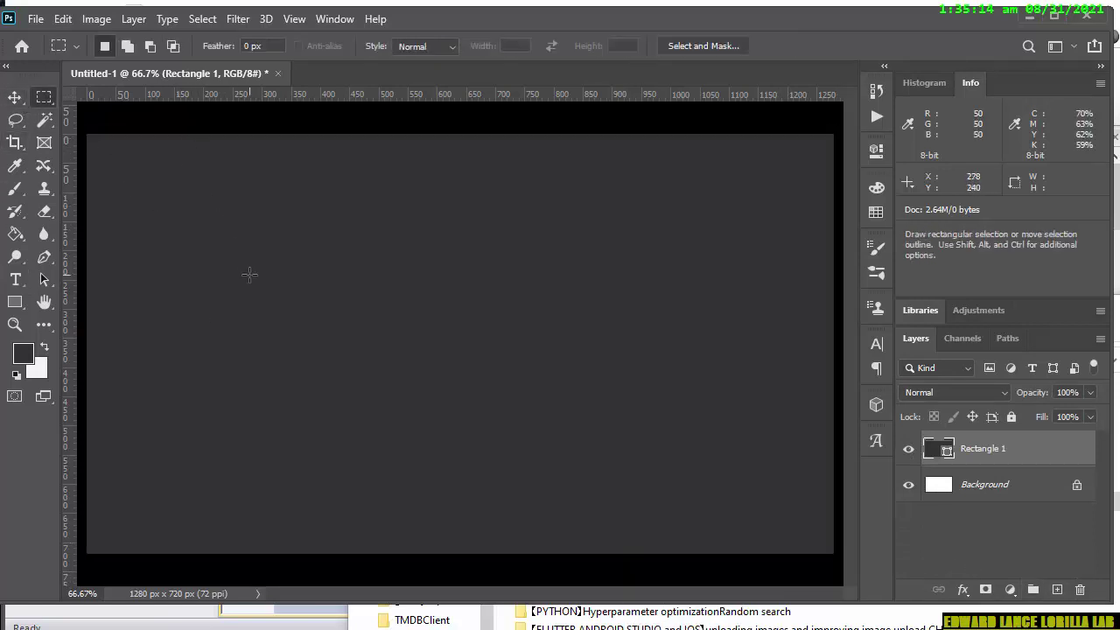
click(15, 279)
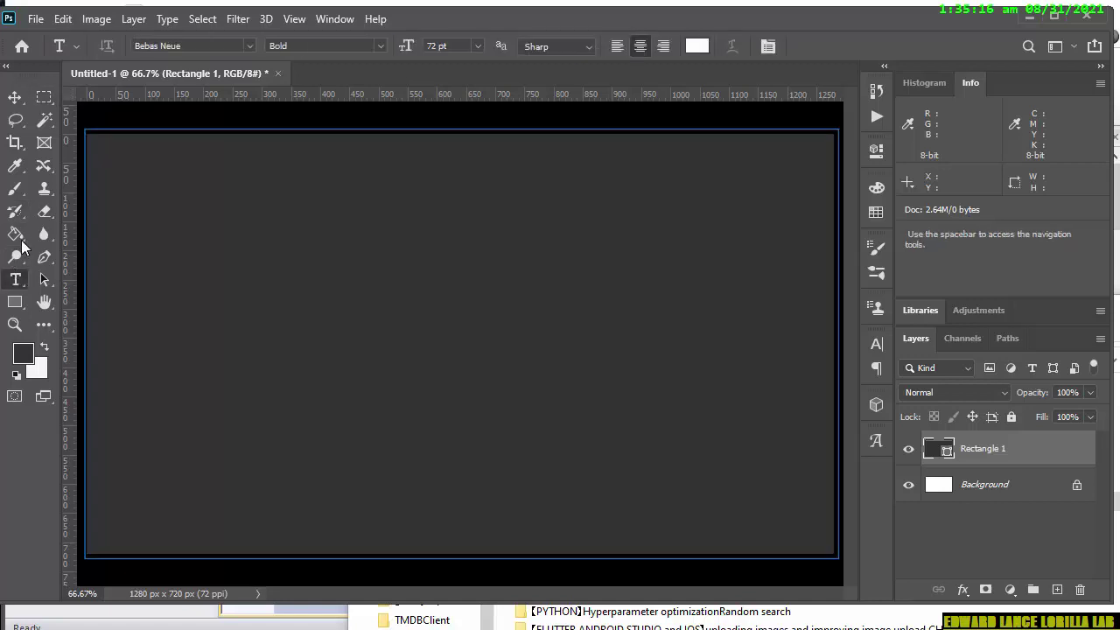
click(125, 115)
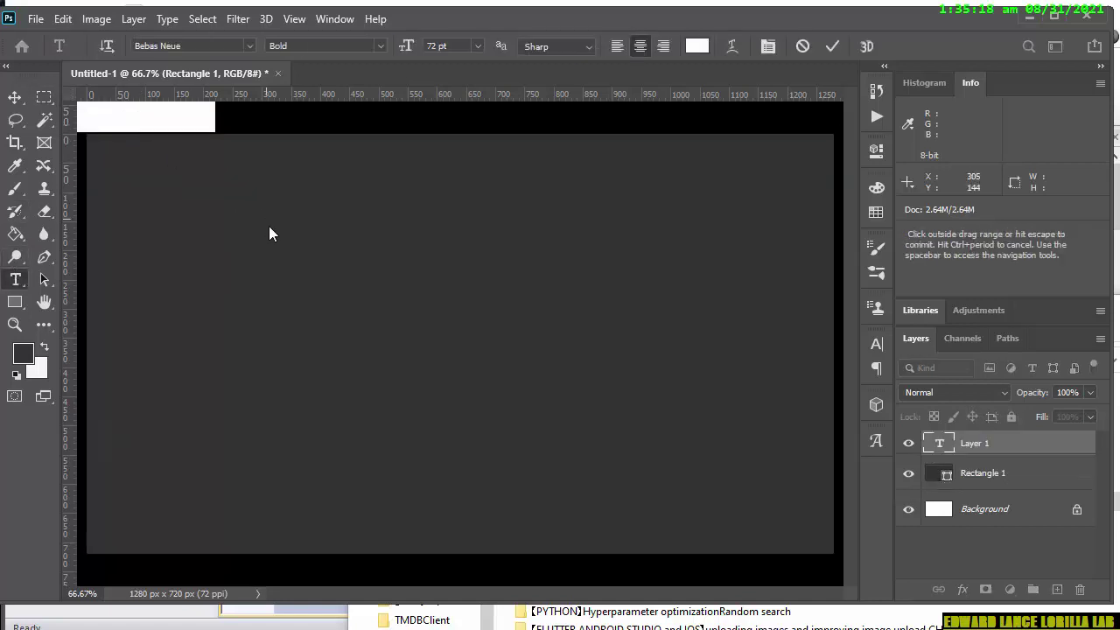
key(BackSpace)
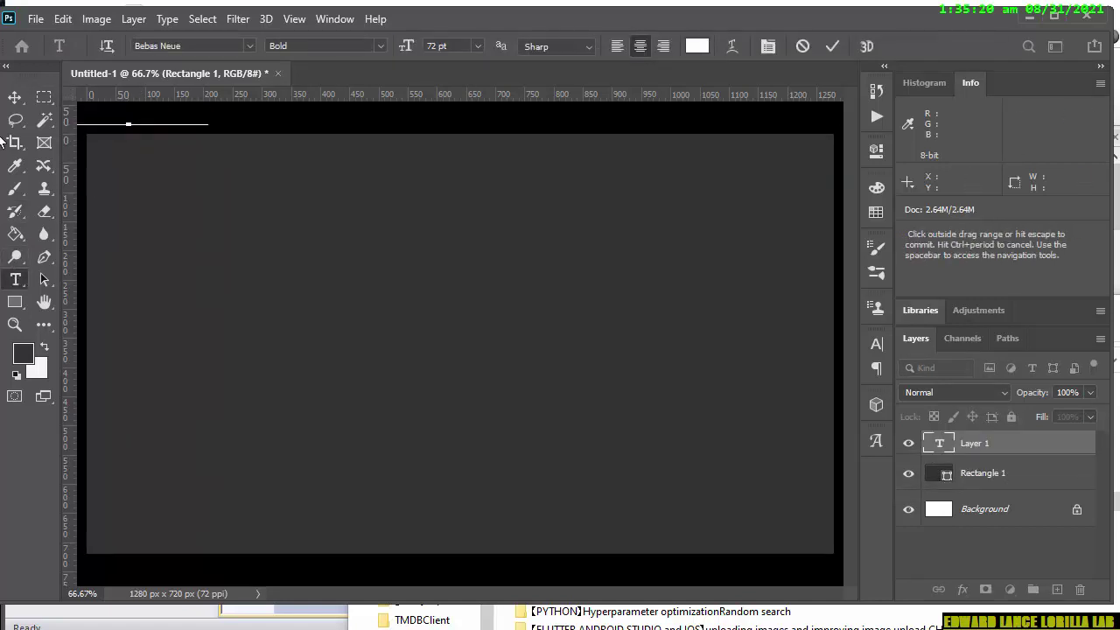
drag(175, 242, 510, 442)
key(ctrl+v)
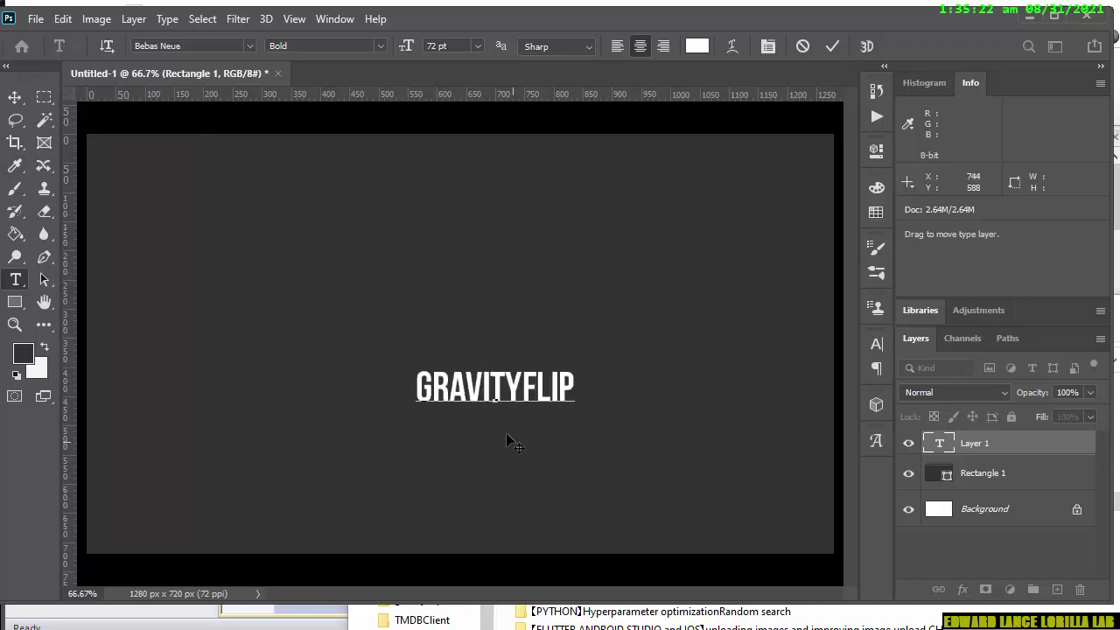
click(832, 45)
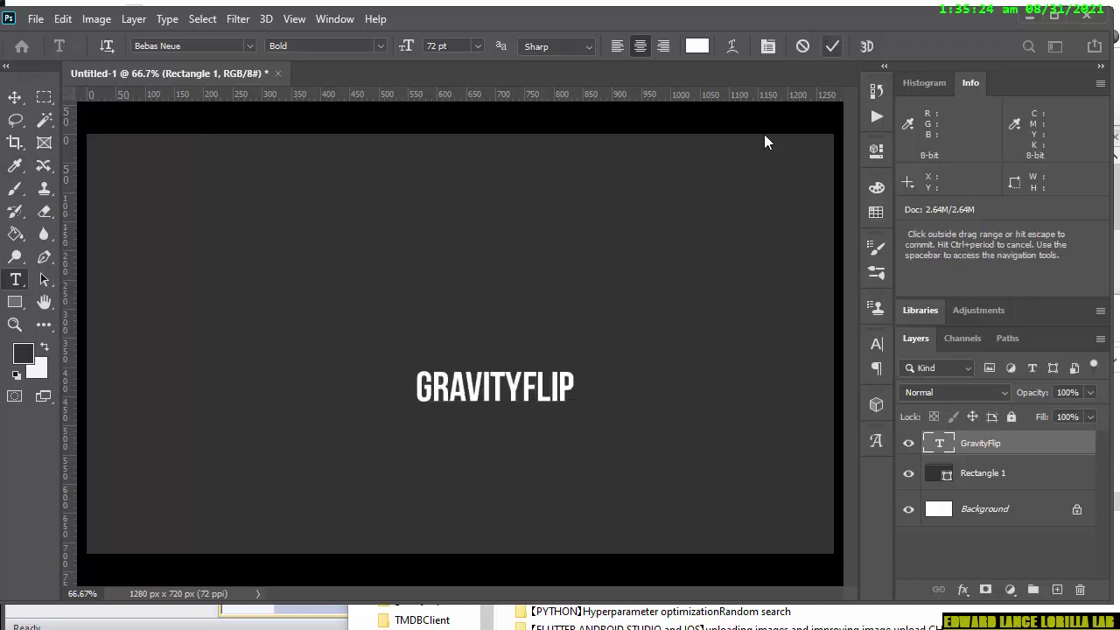
- Free-transform the "GravityFlip" text to about 1283 x 261 px, stretching it across the canvas width along the upper edge
key(ctrl+t)
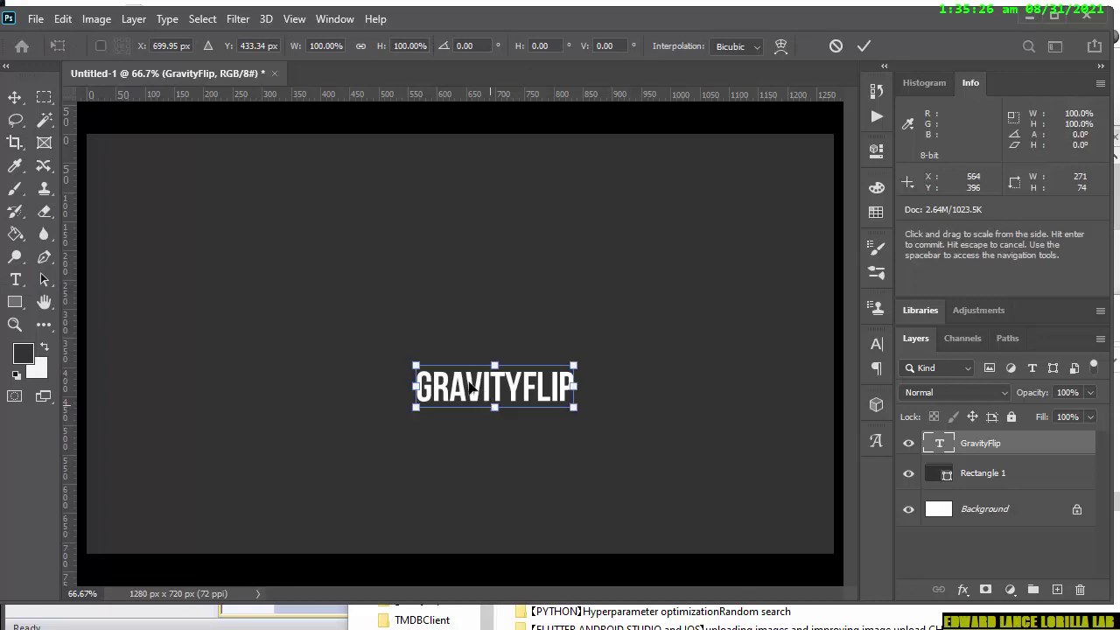
drag(415, 365, 82, 132)
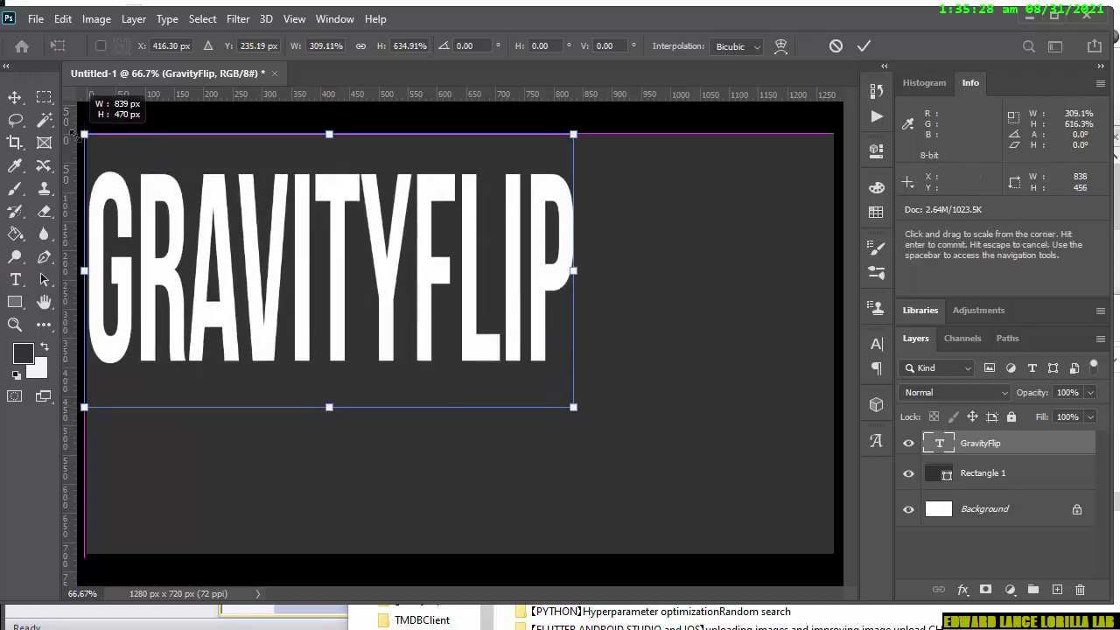
drag(573, 406, 833, 285)
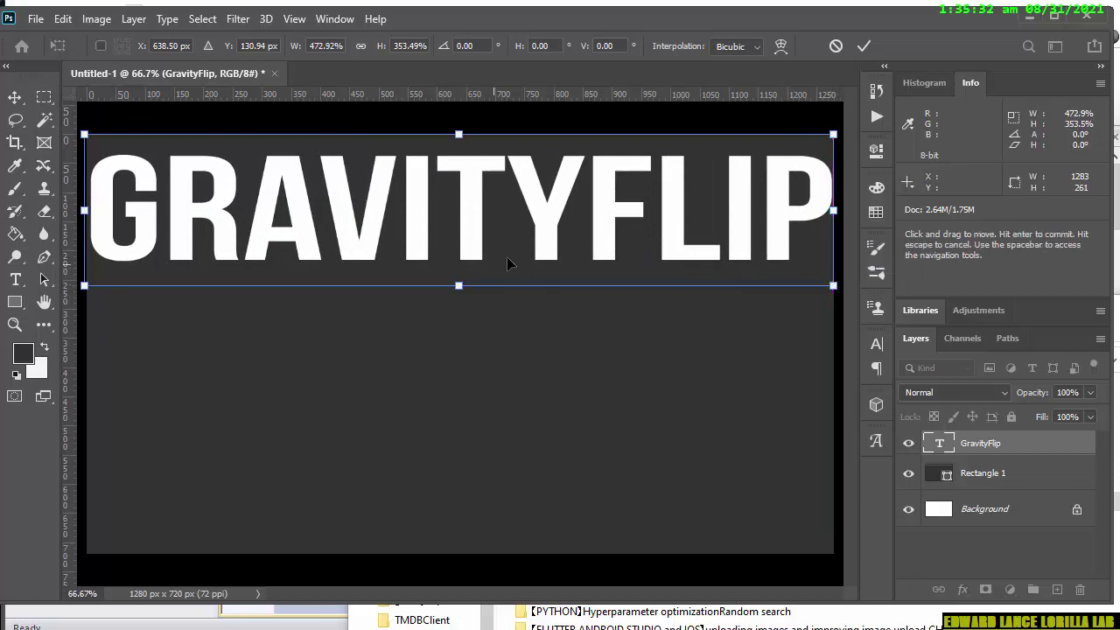
click(866, 45)
- Insert a space between "Gravity" and "Flip" in the title text, keeping both words on one line
key(t)
click(588, 214)
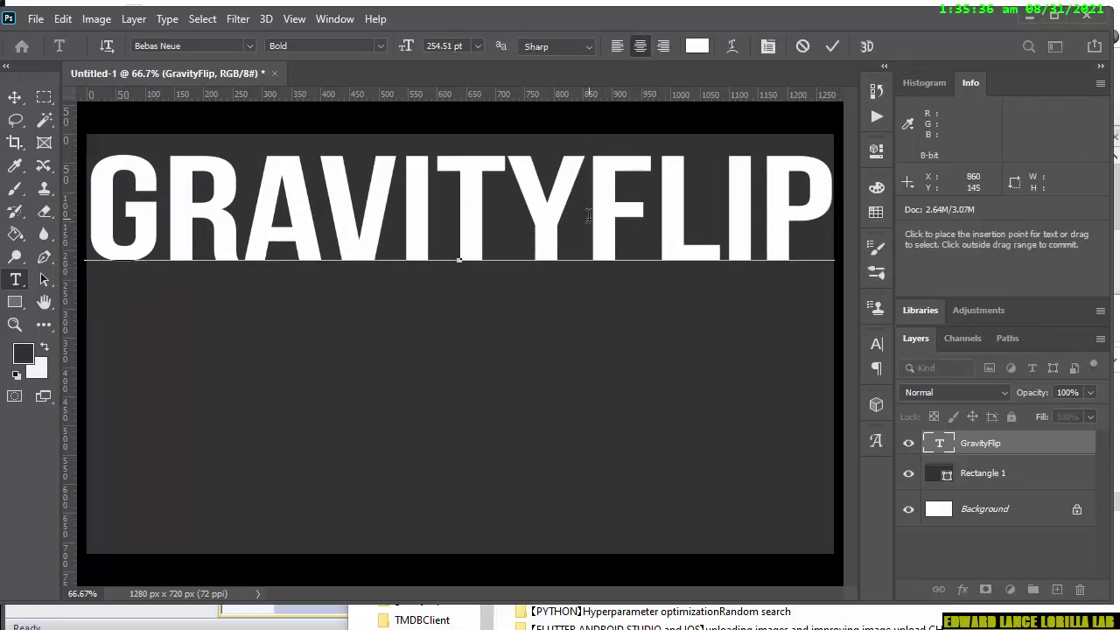
key(Return)
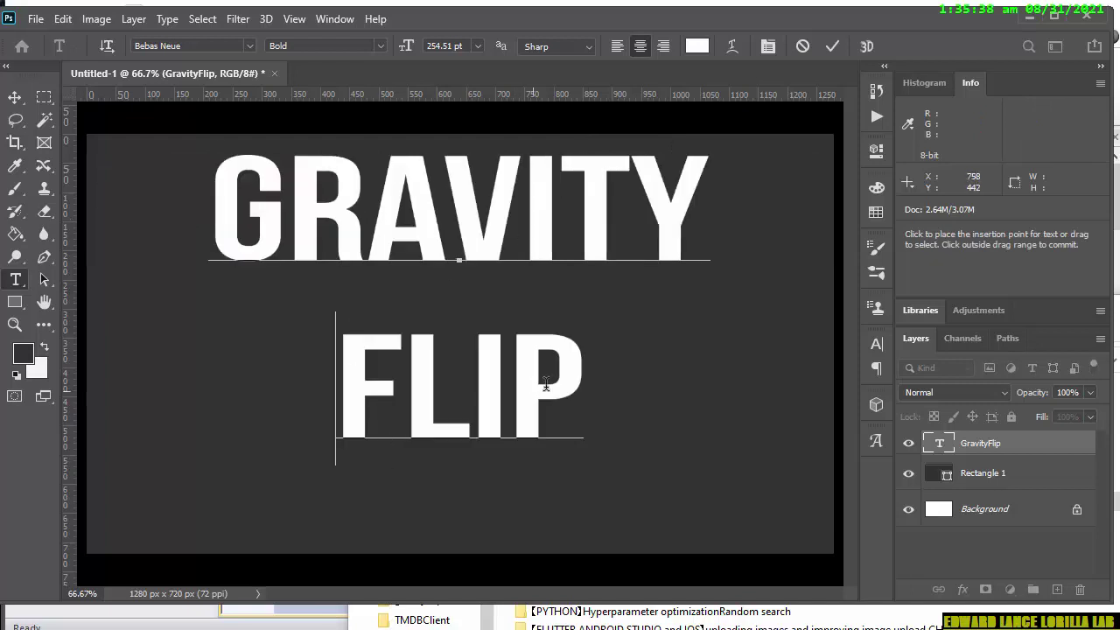
drag(583, 385, 217, 220)
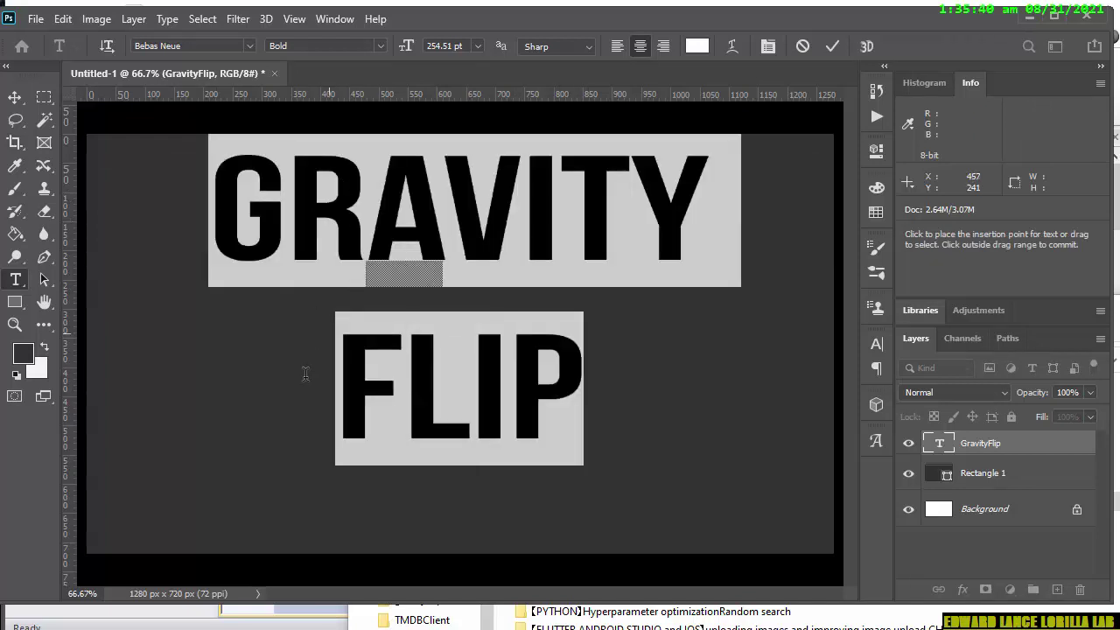
click(336, 386)
drag(336, 386, 690, 251)
key(BackSpace)
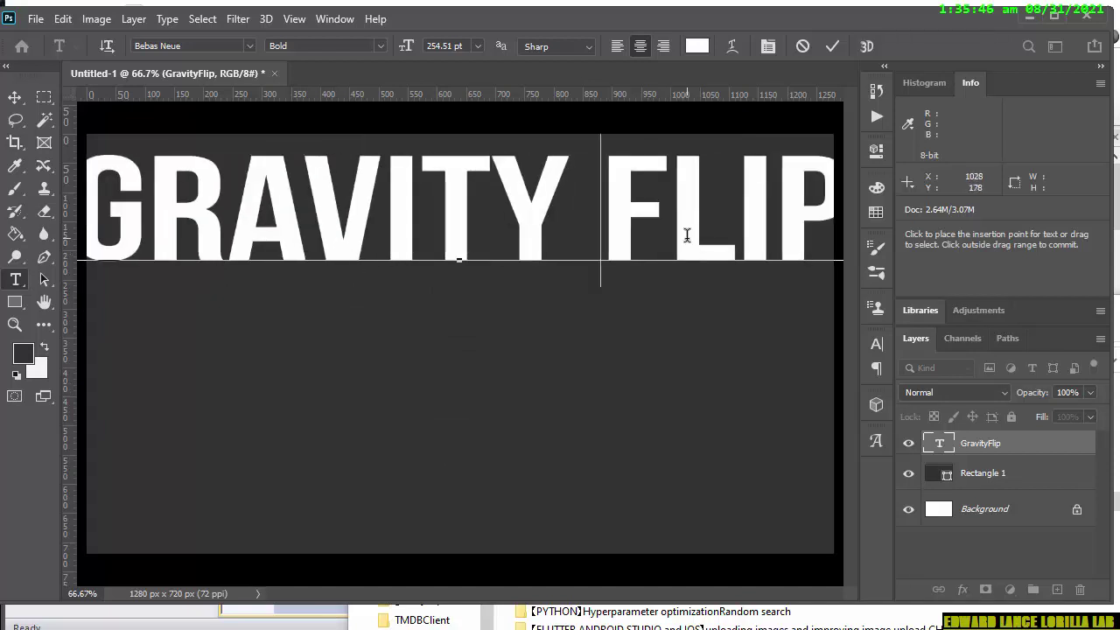
key(ctrl+a)
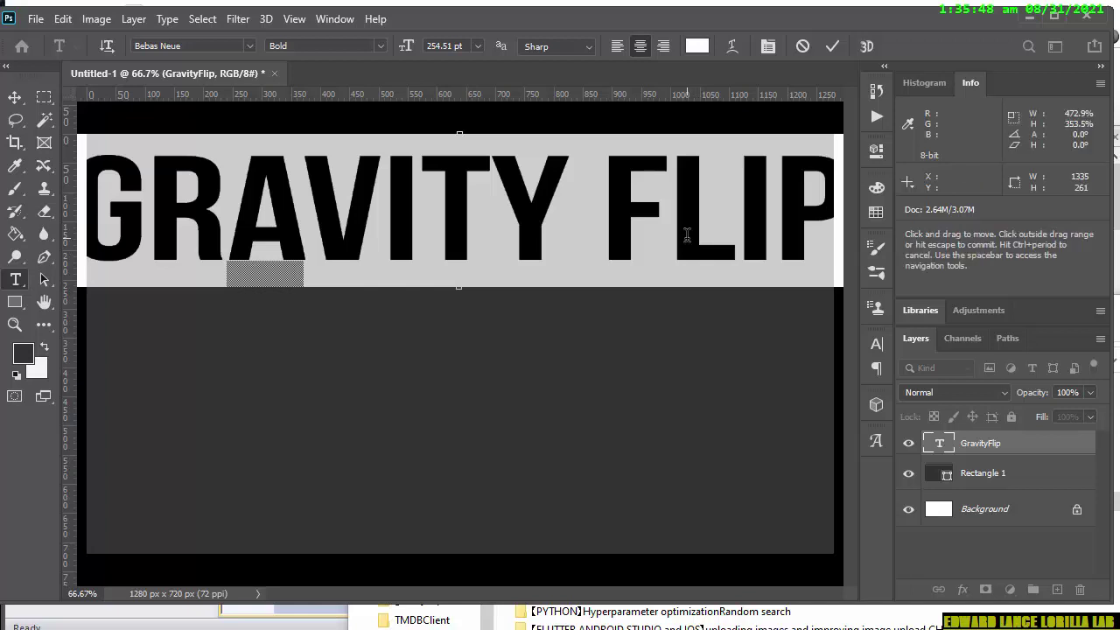
key(ctrl+minus)
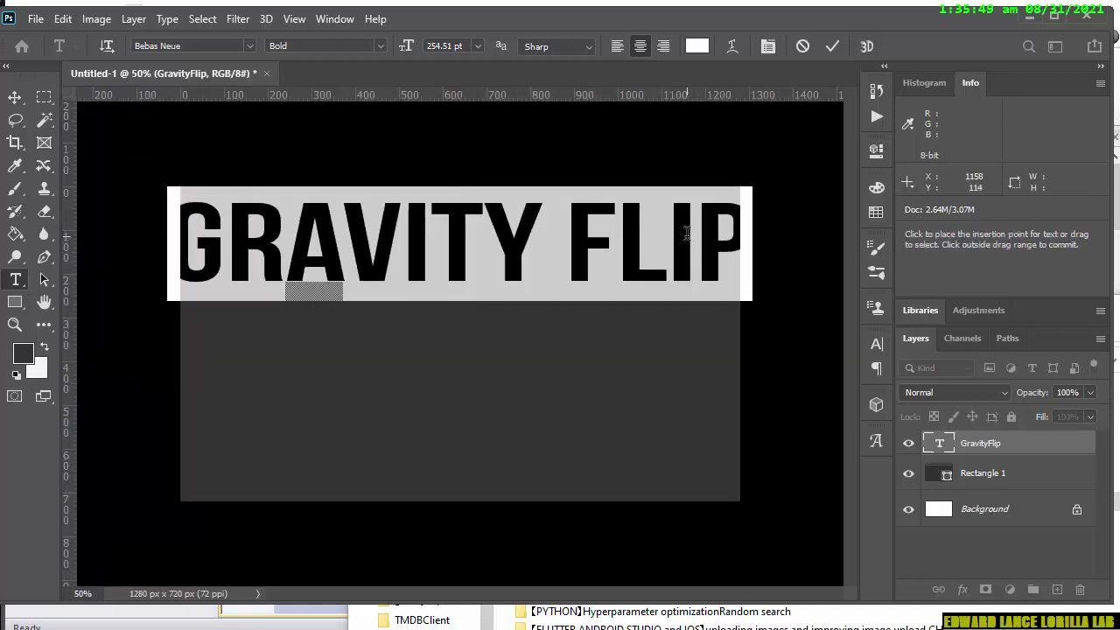
click(829, 46)
- Free-transform the "Gravity Flip" title to about 1283 x 243 px so it fits the canvas width along the upper edge
key(ctrl+t)
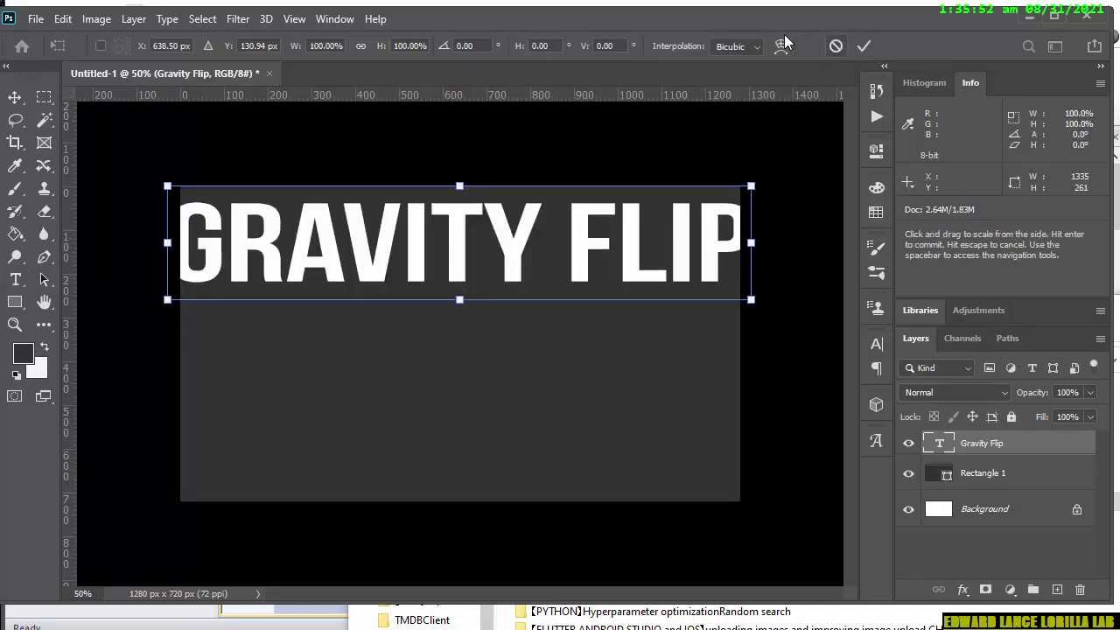
drag(165, 181, 178, 183)
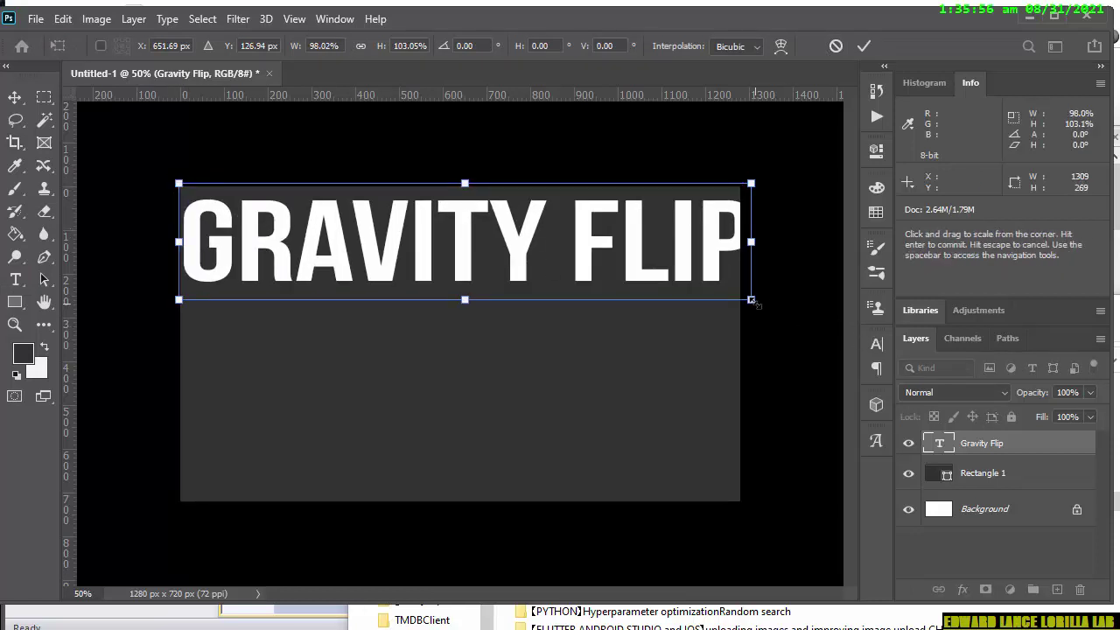
drag(751, 300, 743, 299)
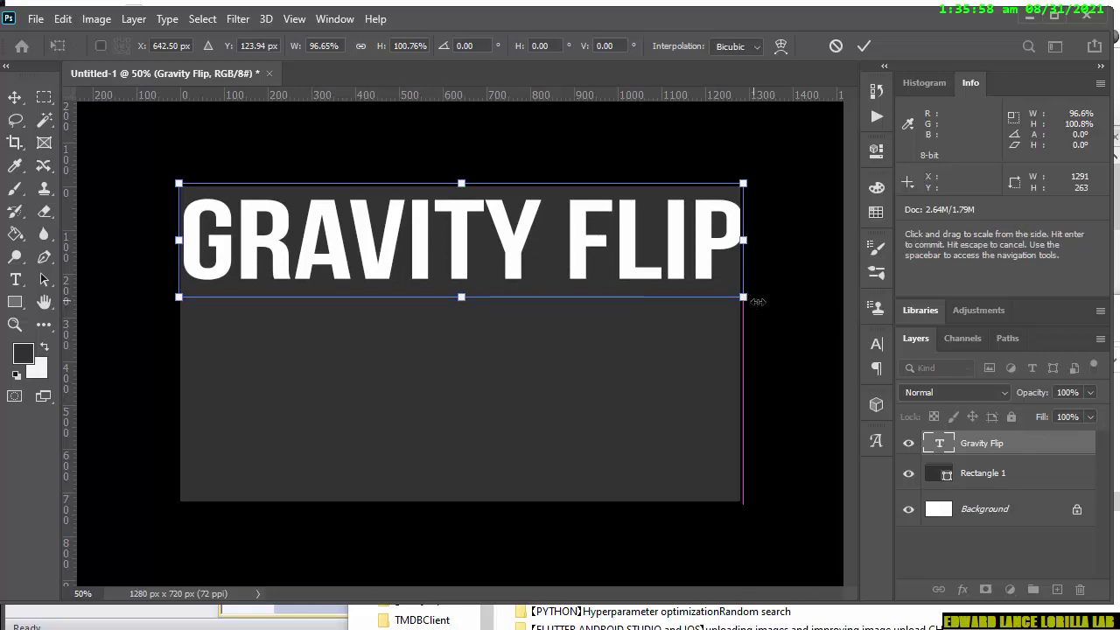
drag(745, 184, 753, 192)
drag(741, 298, 739, 298)
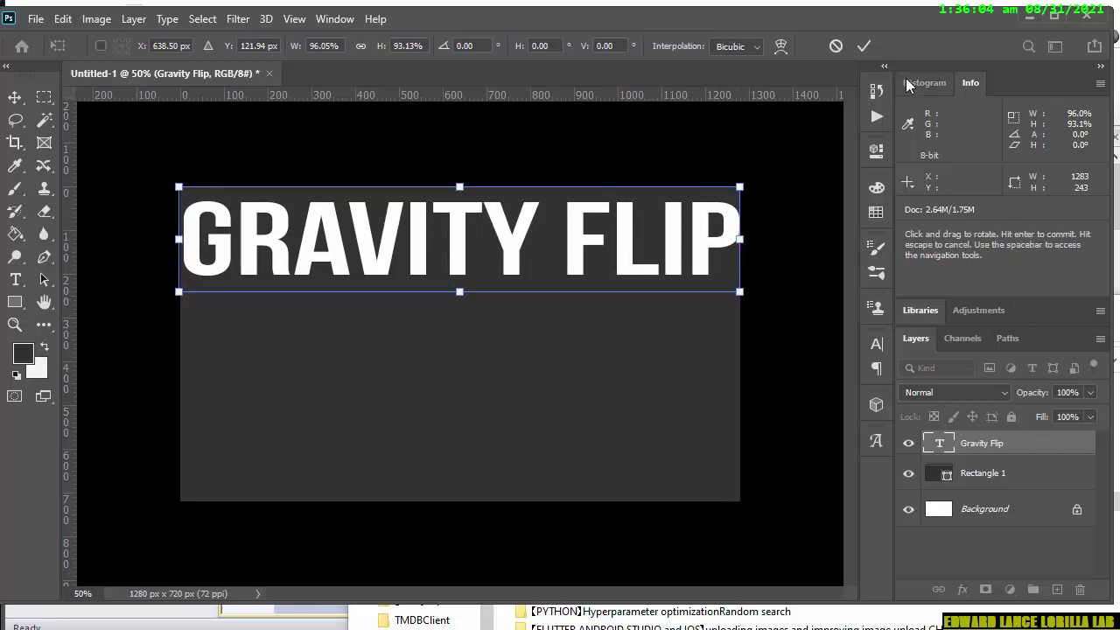
click(863, 46)
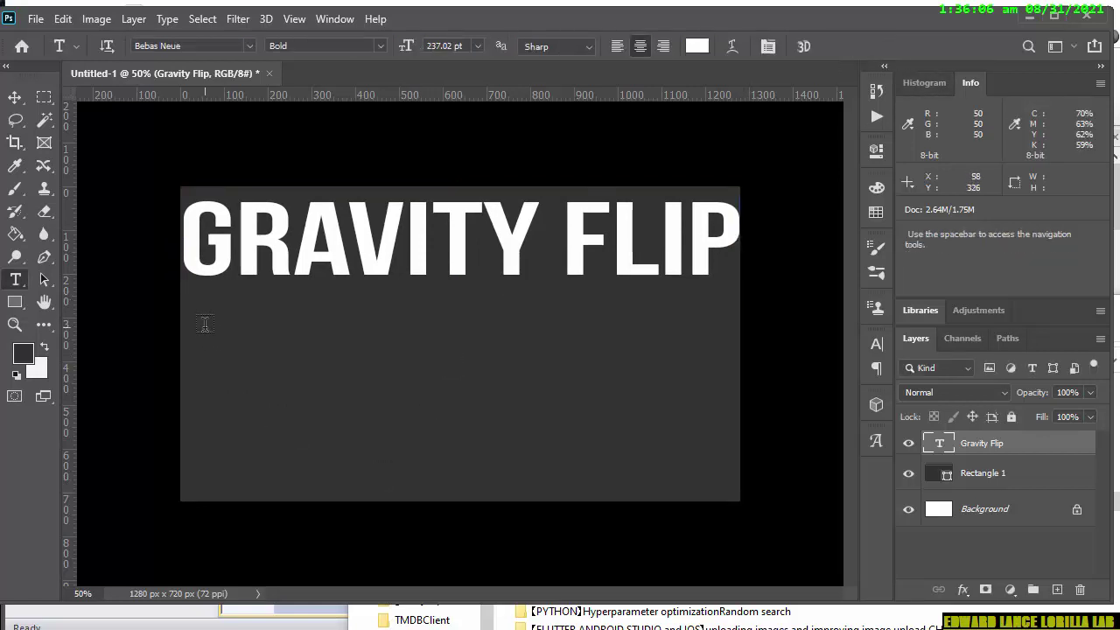
- Add a white "Play" text layer in 72 pt Bebas Neue Bold below the start of the title
click(204, 337)
key(ctrl+shift+l)
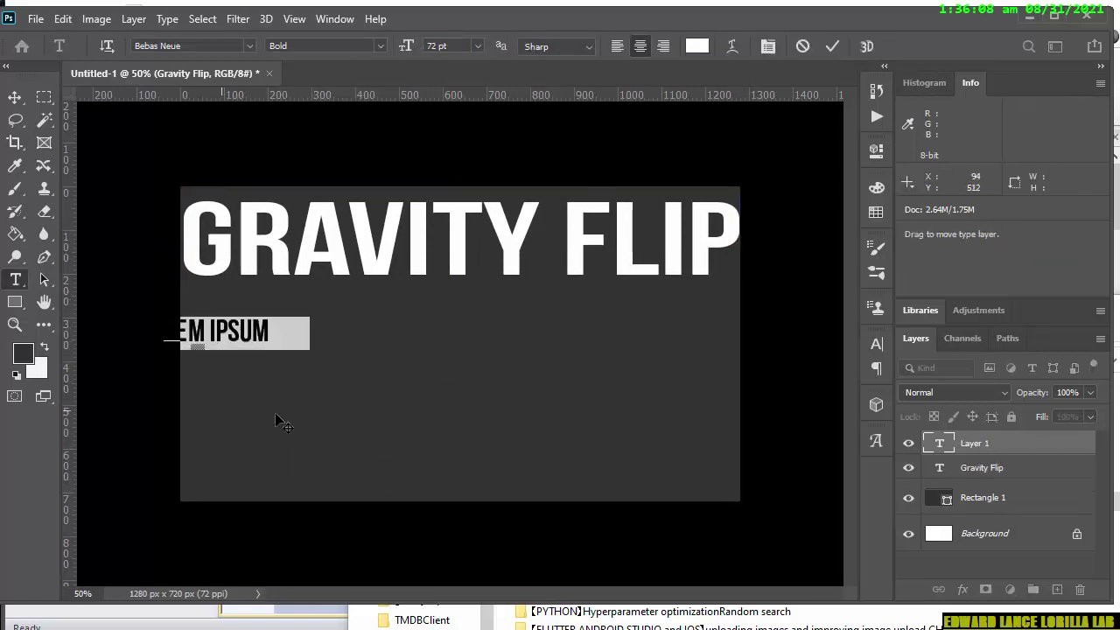
drag(280, 420, 271, 392)
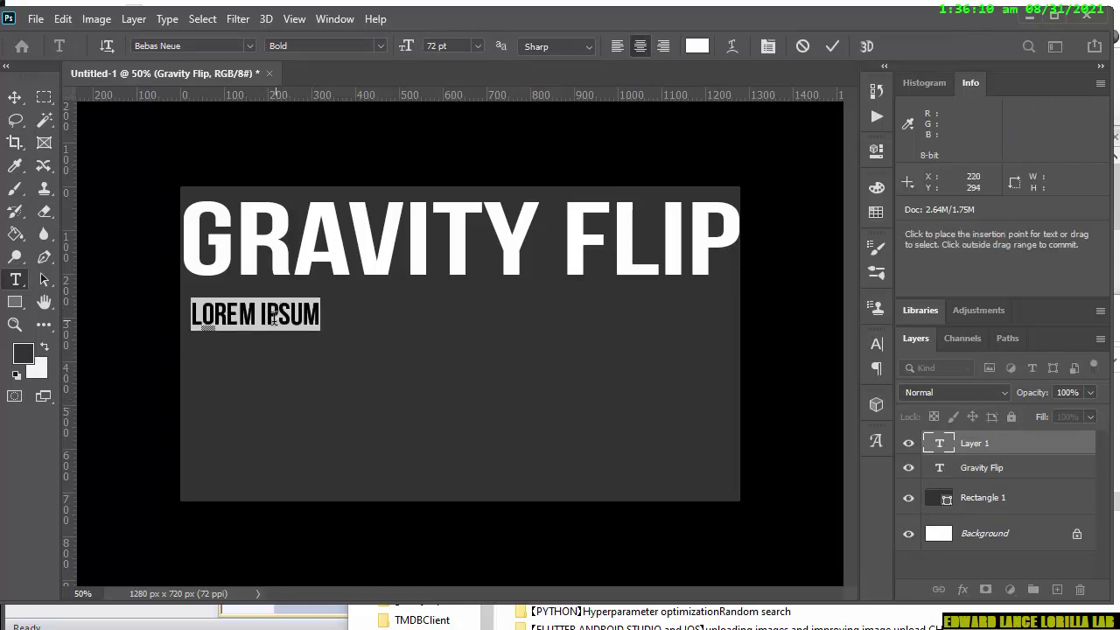
text(PLAY)
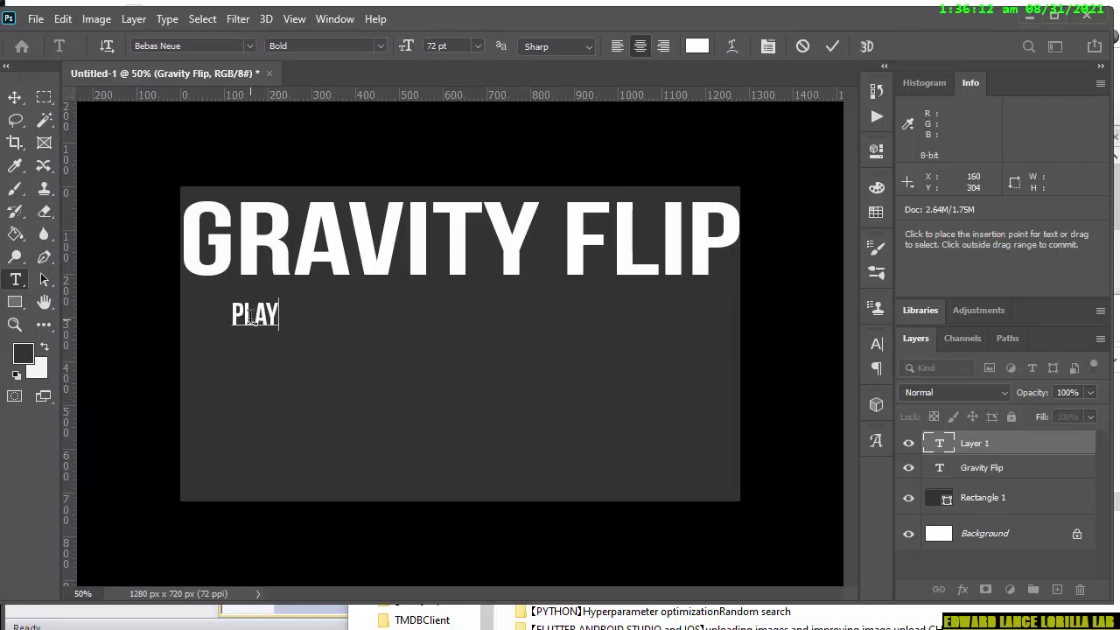
drag(229, 315, 400, 362)
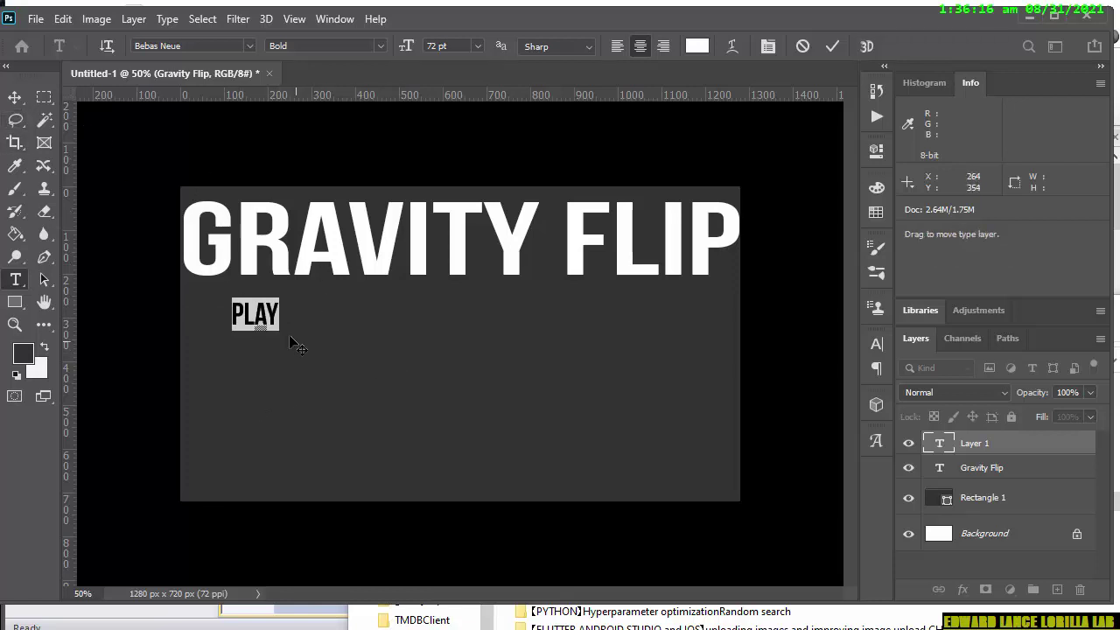
click(832, 46)
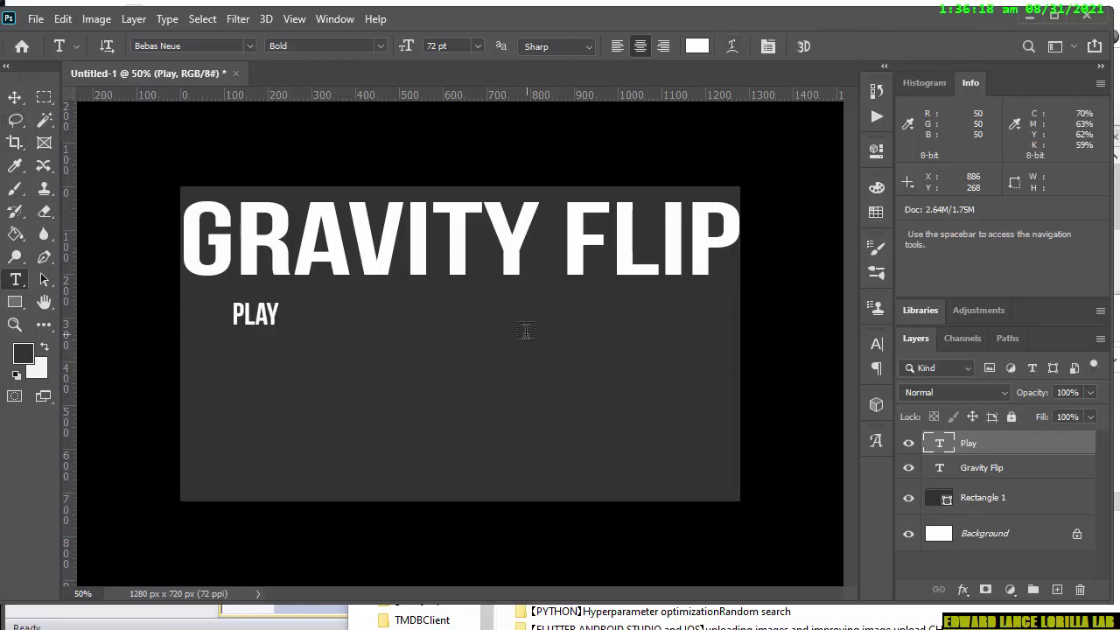
- Free-transform the "Play" text to about 1268 x 276 px, stretching it across the canvas directly beneath the title
key(ctrl+t)
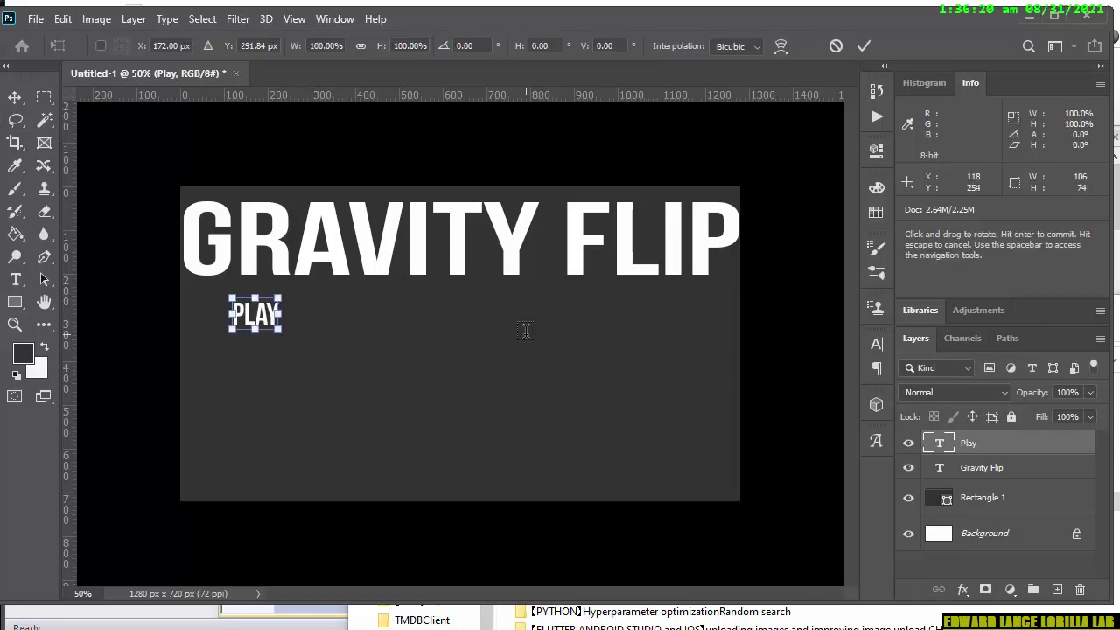
drag(230, 298, 170, 205)
drag(187, 252, 204, 329)
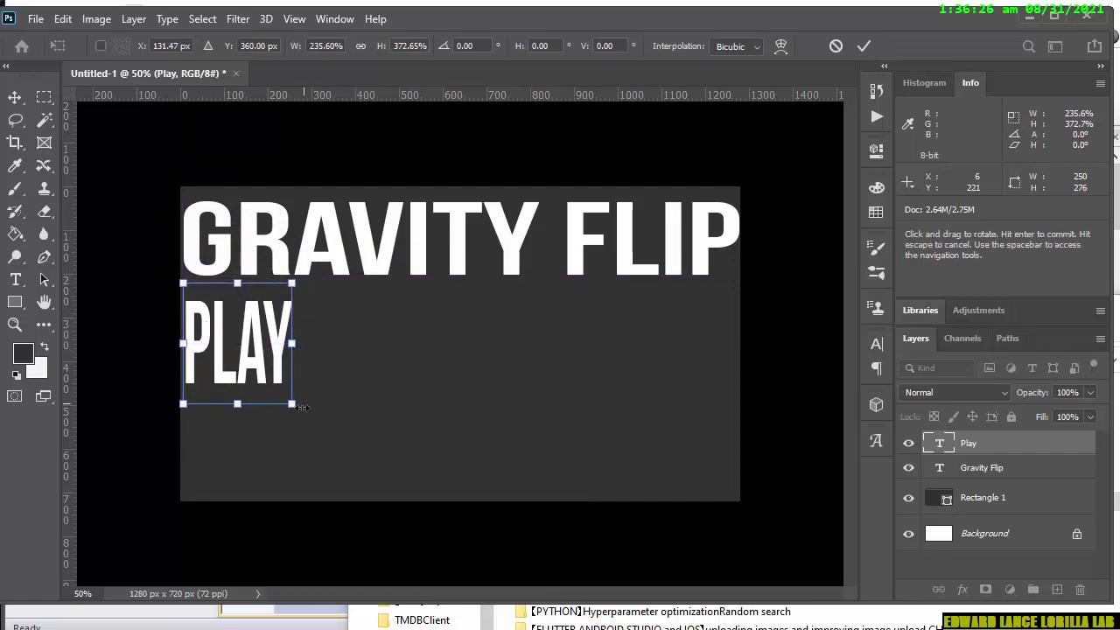
drag(297, 399, 736, 403)
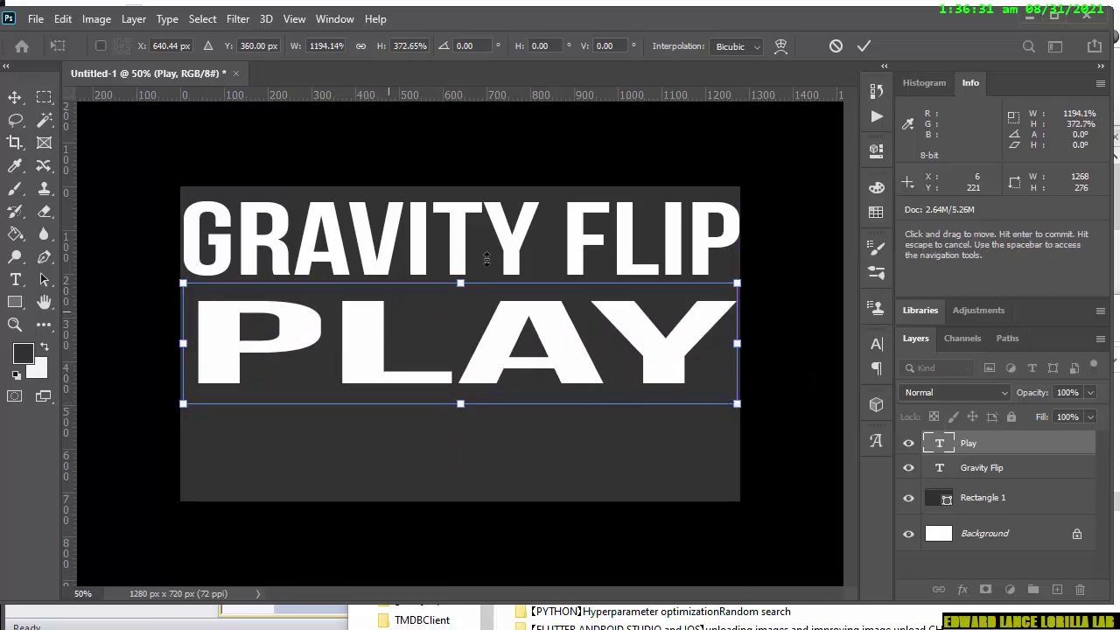
click(864, 45)
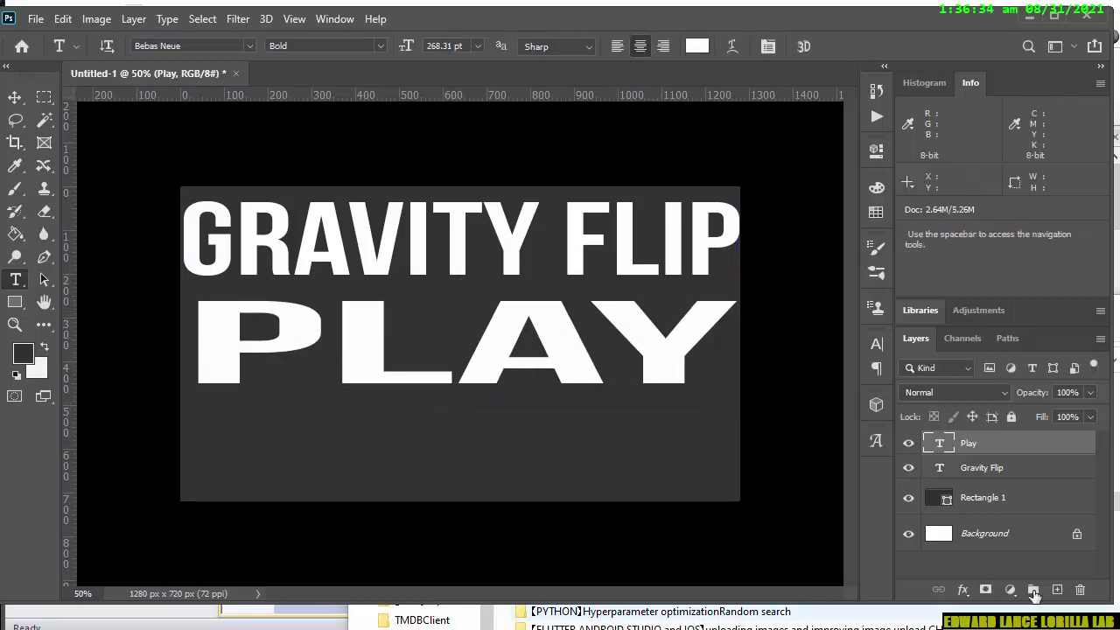
- Draw a rectangle about 1340 x 294 px behind the "Play" text, layered just above the background rectangle
click(1005, 507)
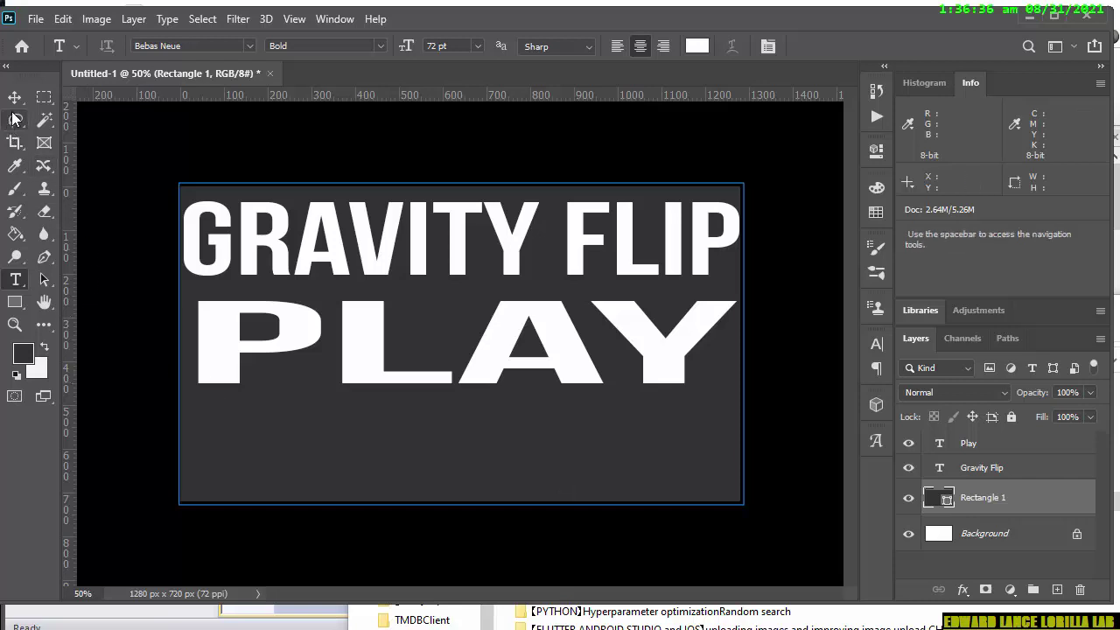
click(15, 302)
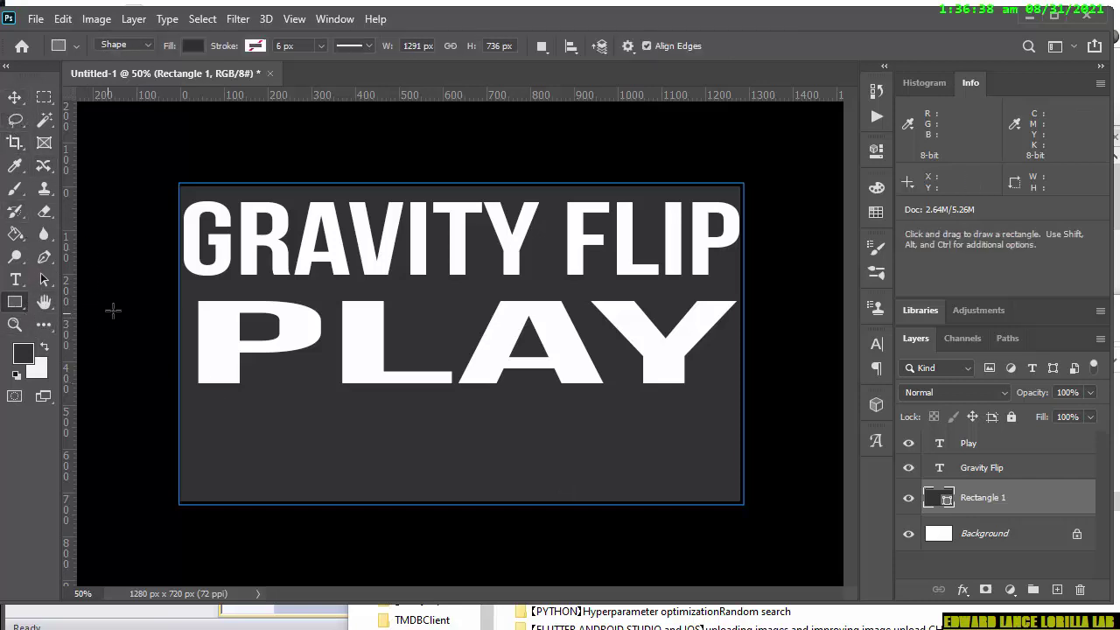
drag(160, 282, 745, 410)
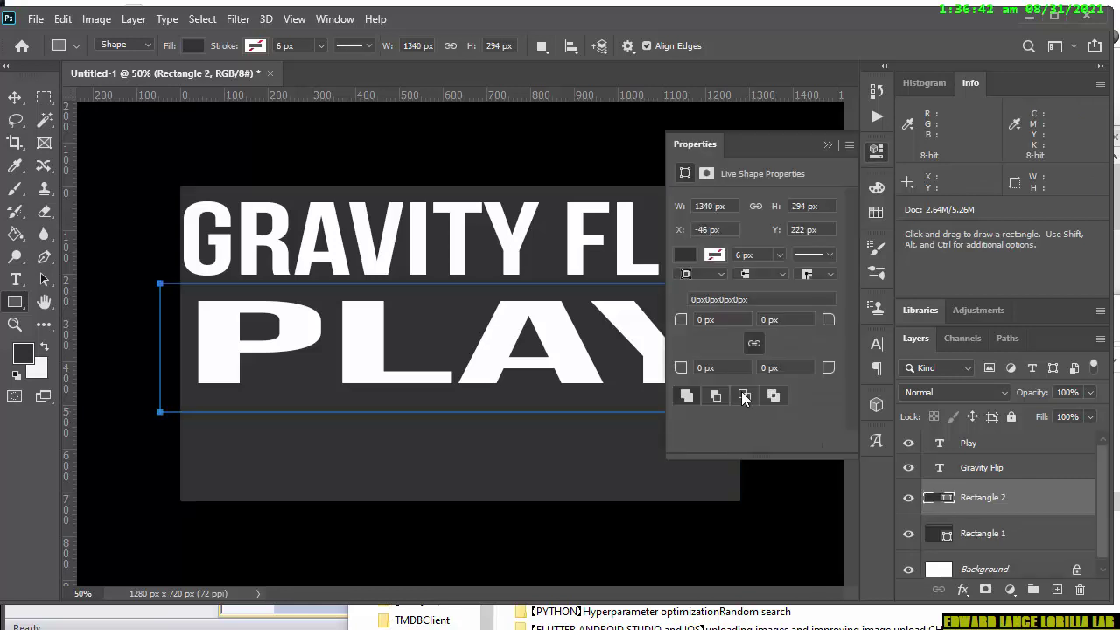
- Set the fill colour of the rectangle behind "Play" to orange, RGB 250, 100, 50
double_click(945, 497)
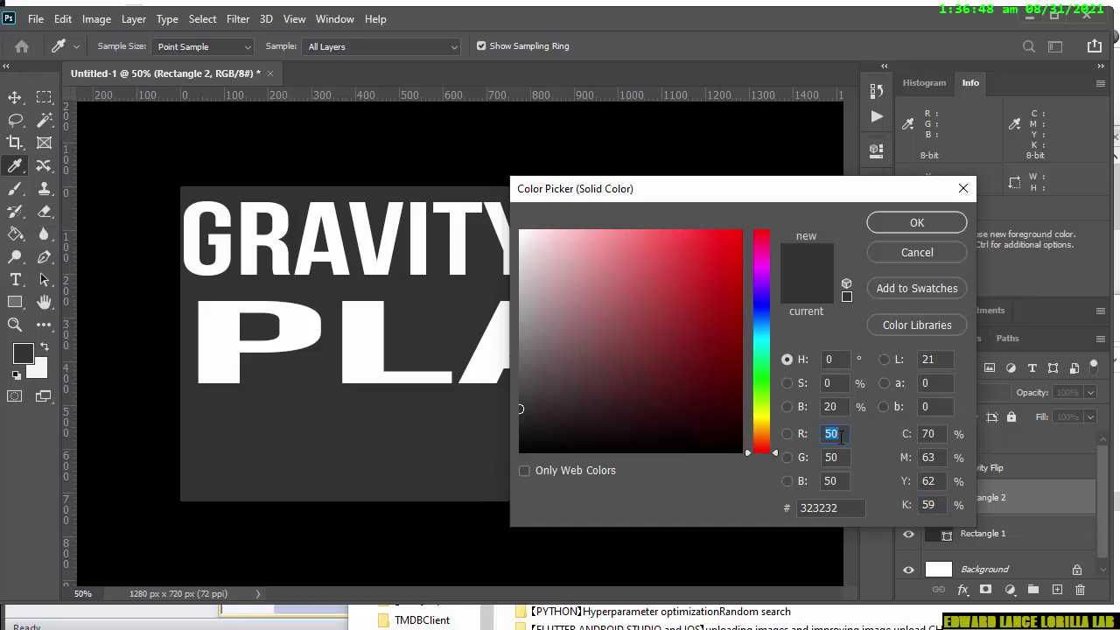
text(250)
key(Tab)
text(100)
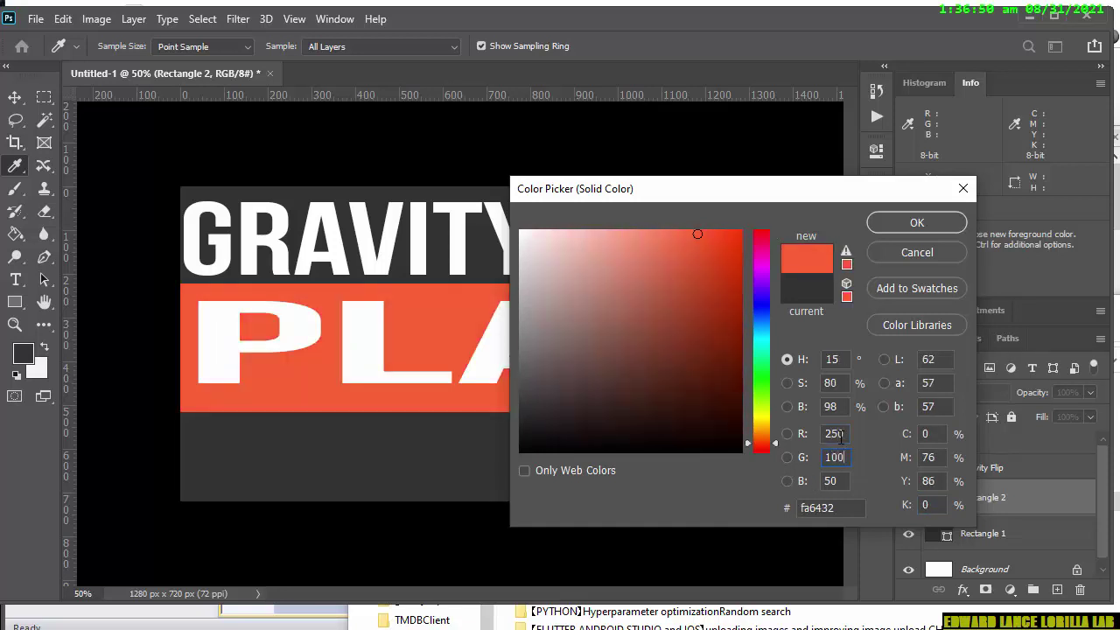
key(Return)
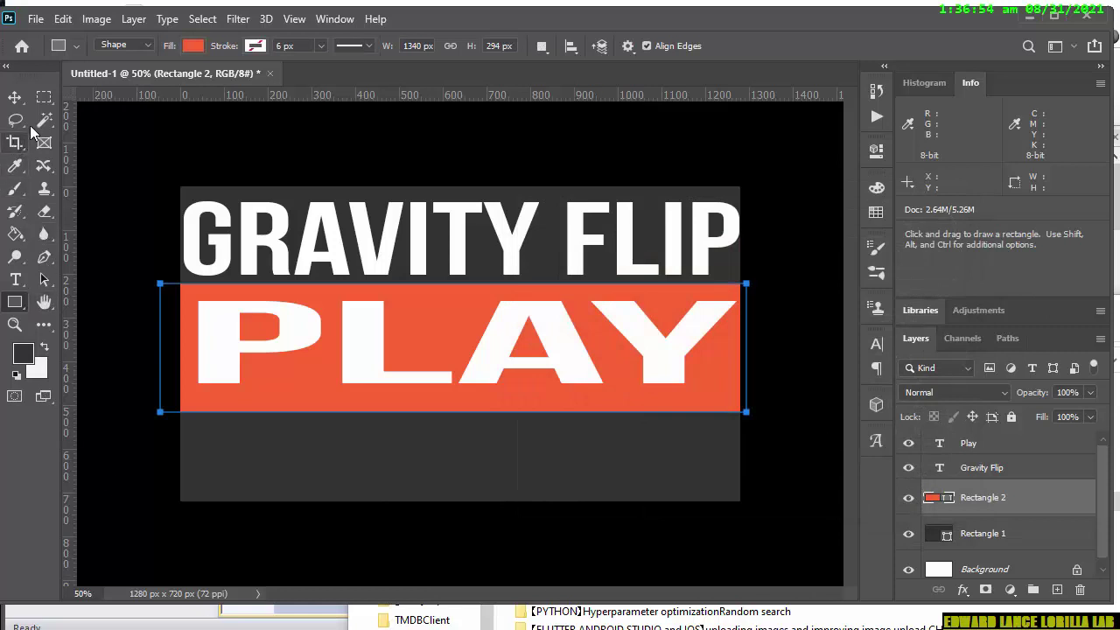
- Add a white "more games" text layer in 72 pt Bebas Neue Bold near the canvas's lower-left corner
click(44, 102)
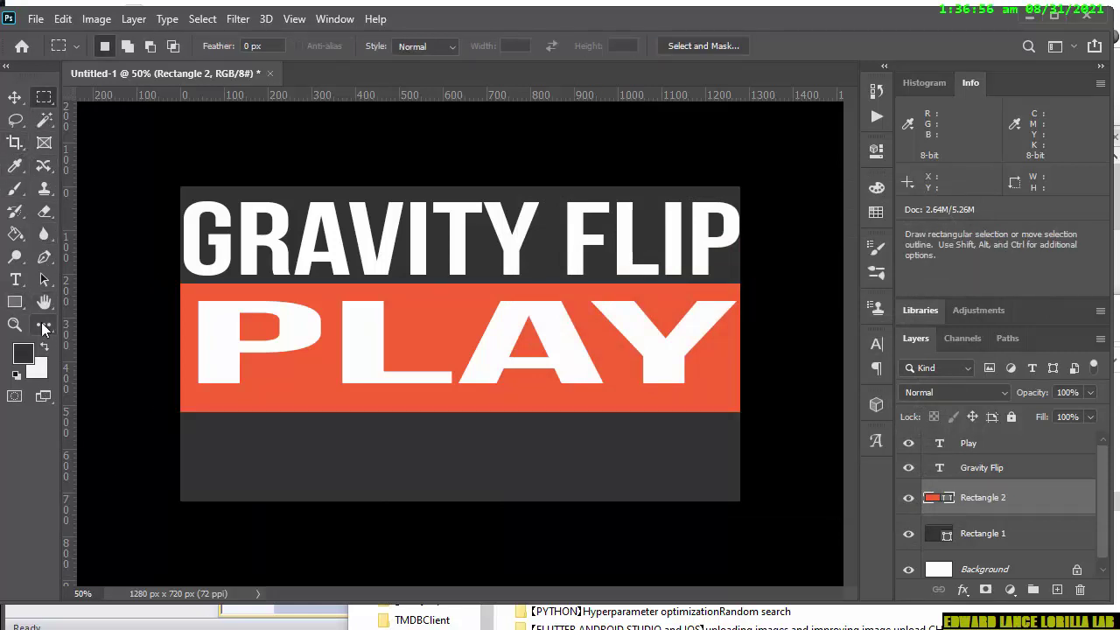
click(15, 279)
click(226, 480)
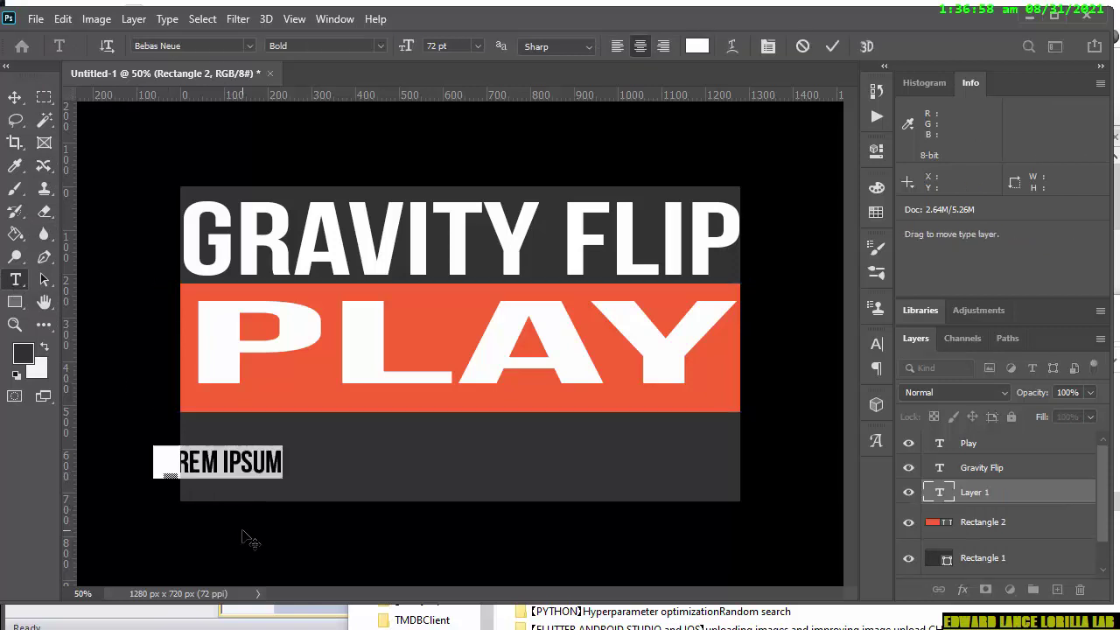
text(MO)
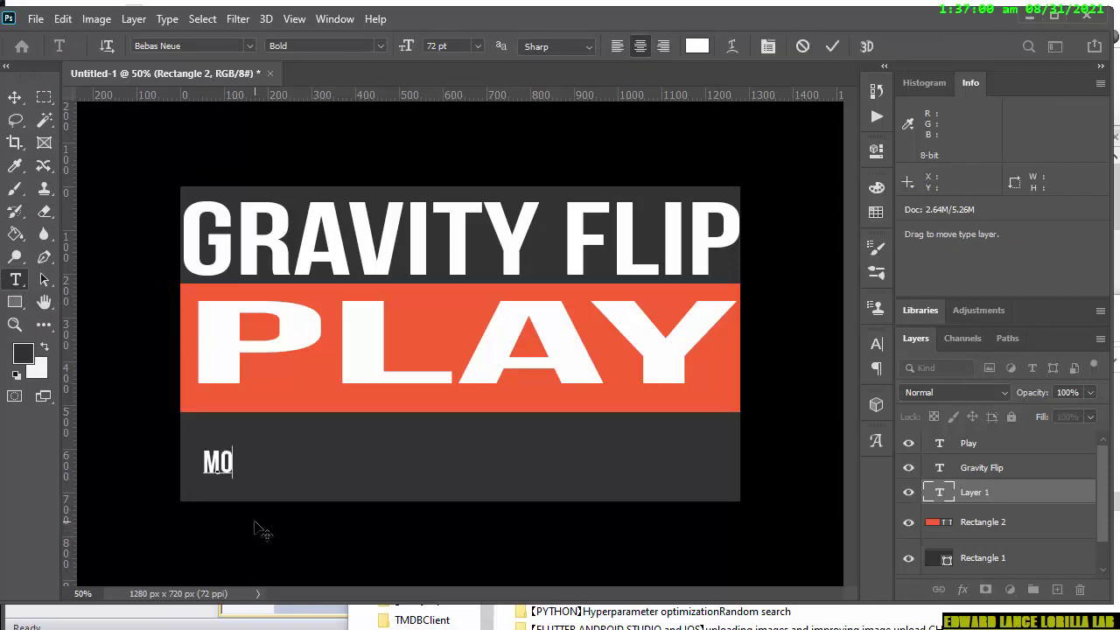
text(REGAMES)
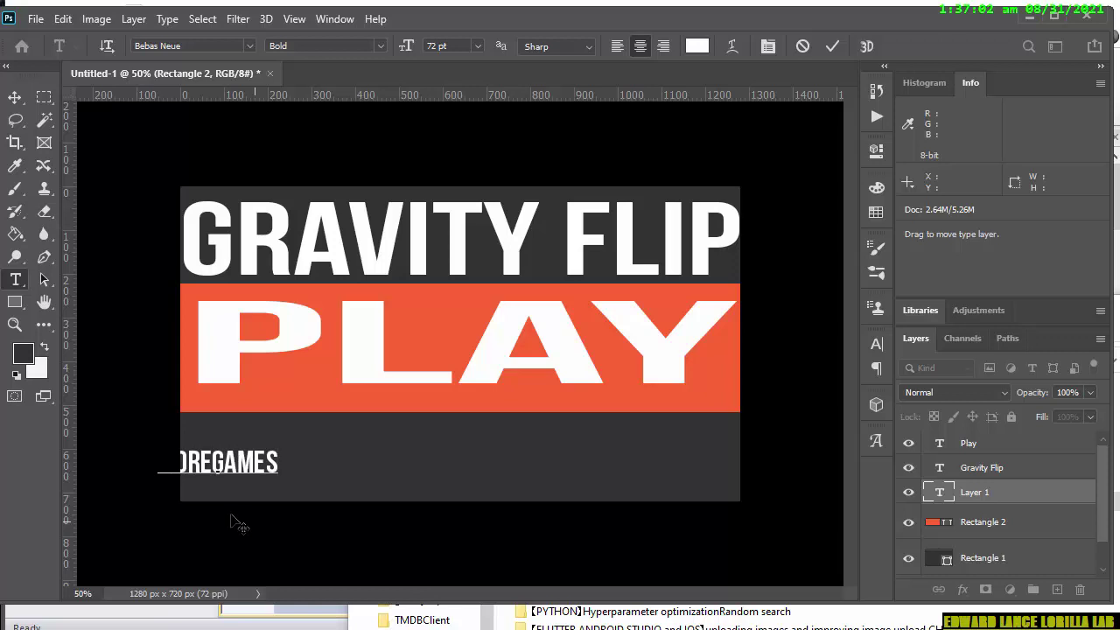
click(207, 464)
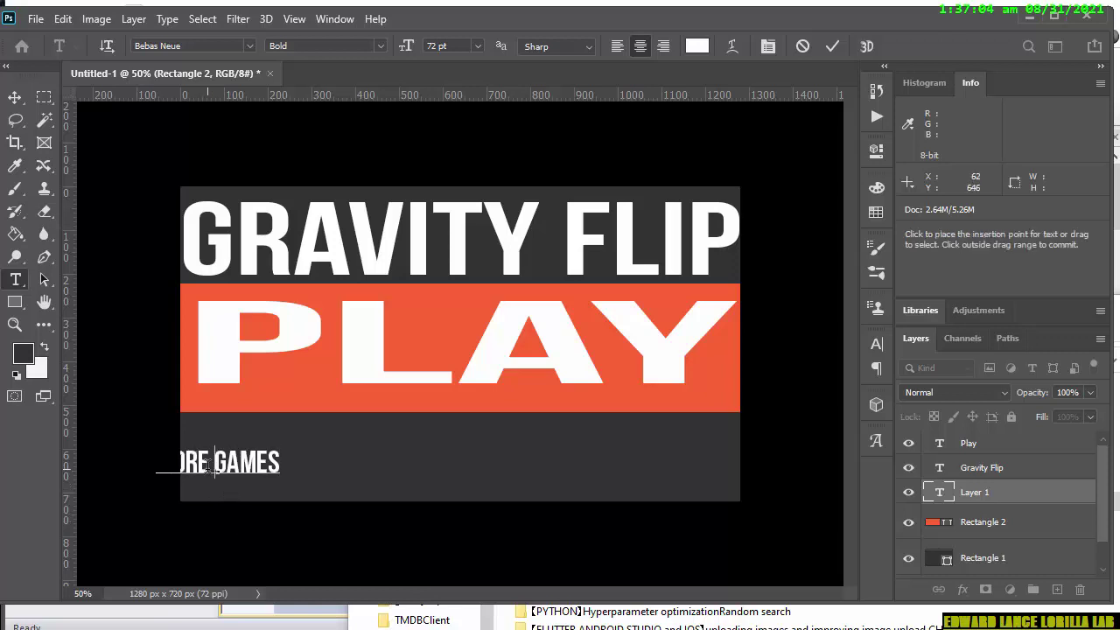
click(834, 45)
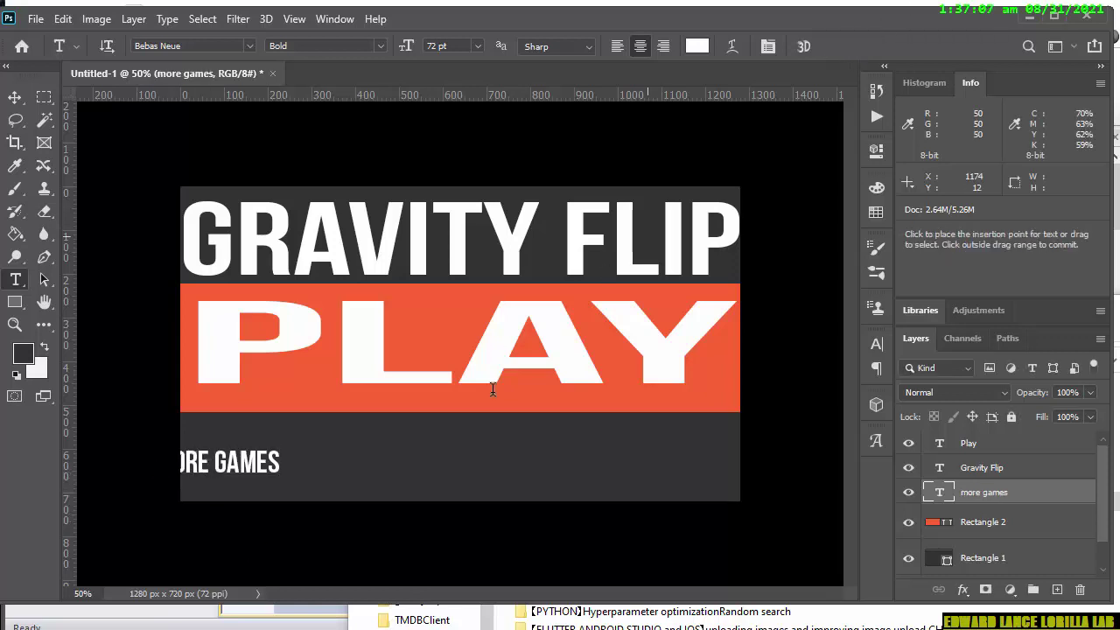
right_click(284, 558)
click(951, 492)
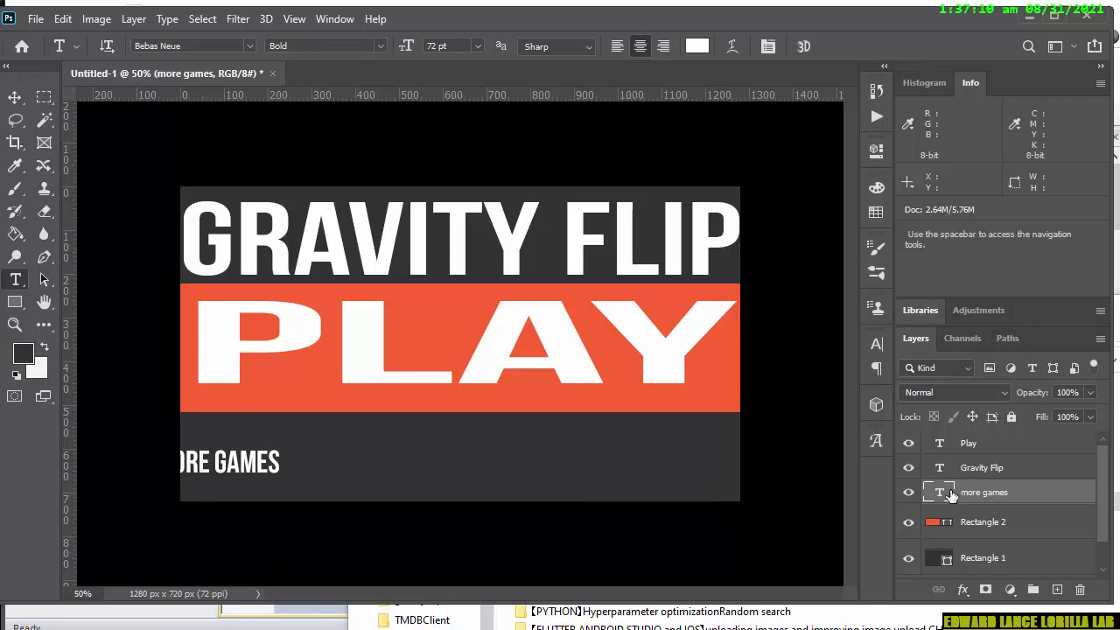
key(ctrl+t)
key(Return)
key(t)
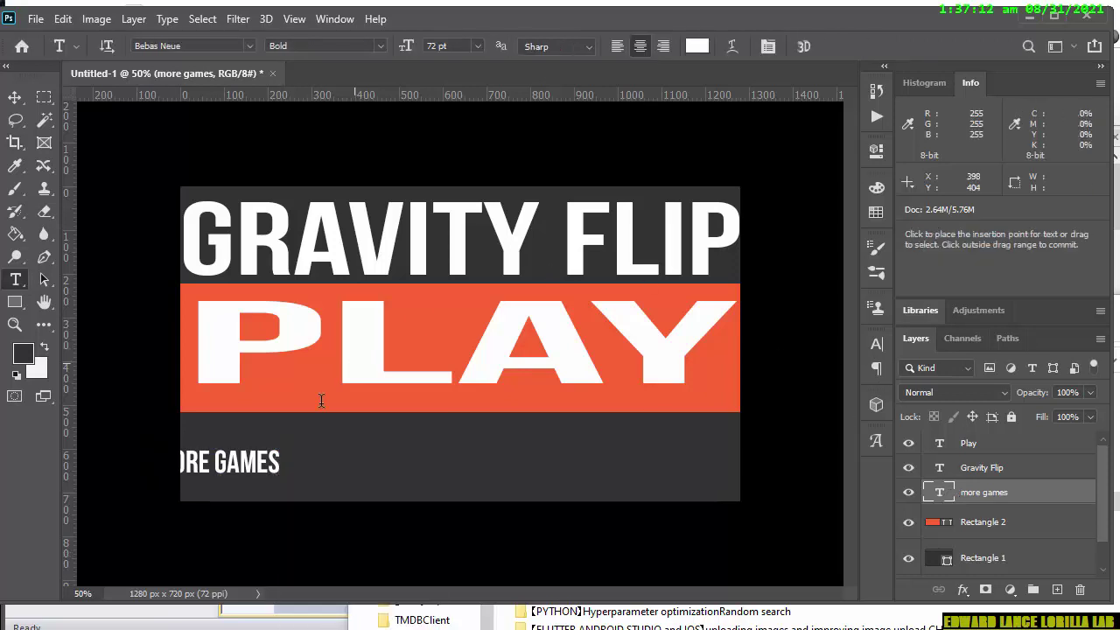
right_click(251, 347)
click(42, 98)
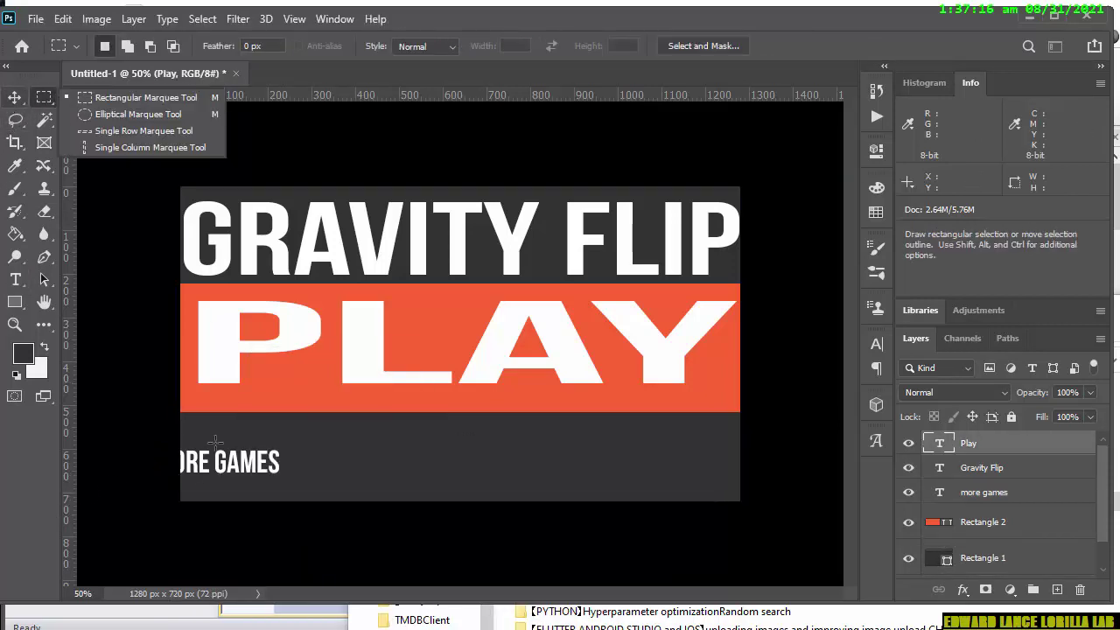
- Free-transform the "more games" text to about 1261 x 132 px, stretching it across the canvas beneath the orange banner
click(949, 448)
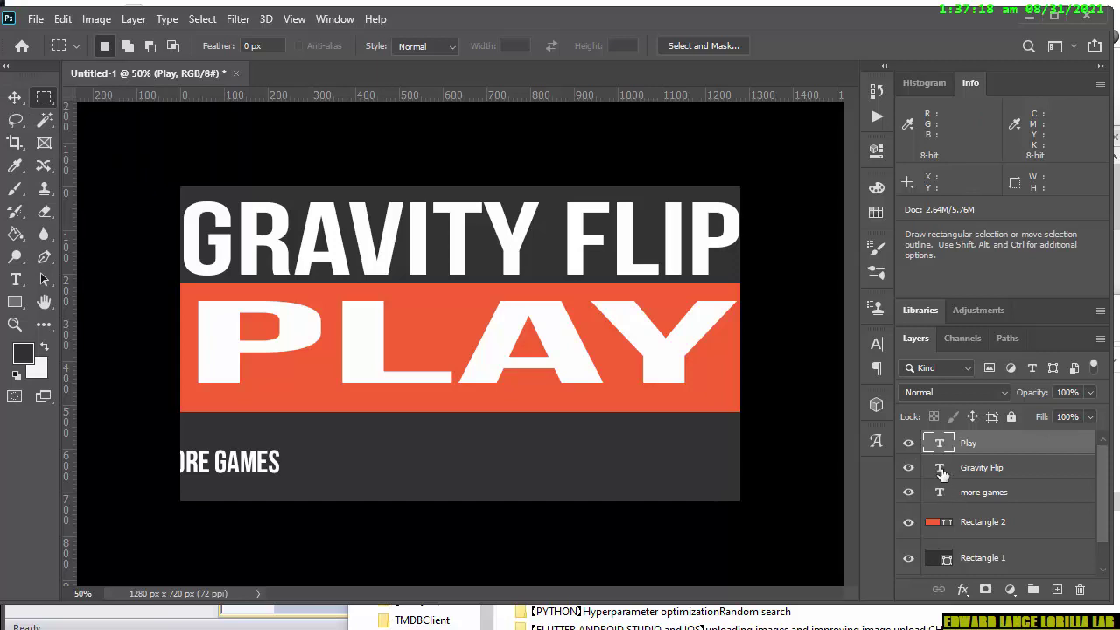
click(945, 475)
click(986, 495)
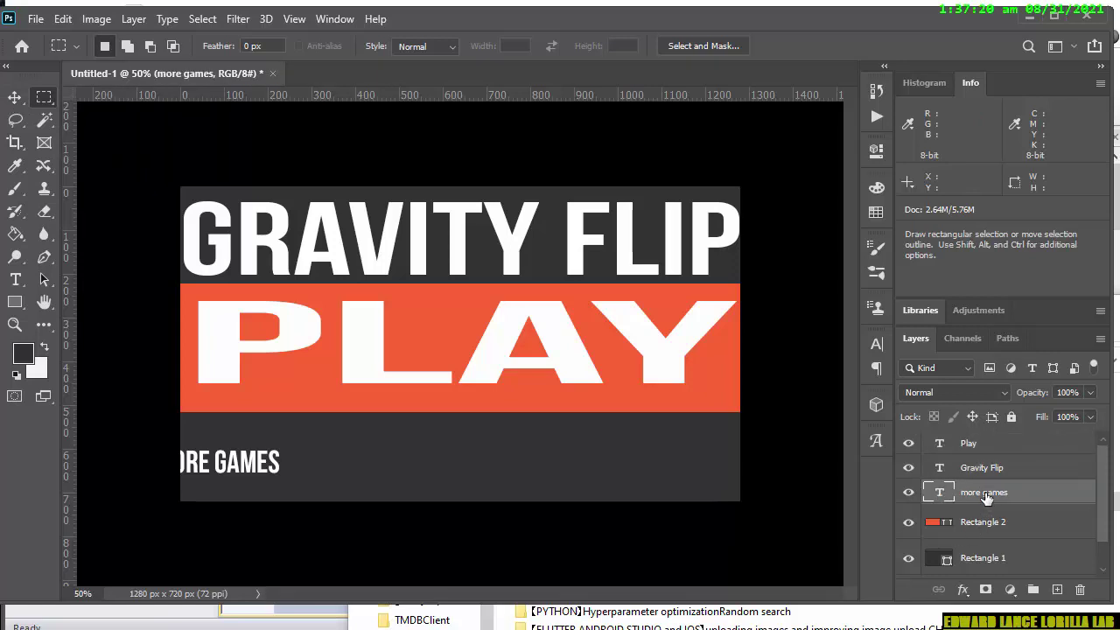
key(ctrl+t)
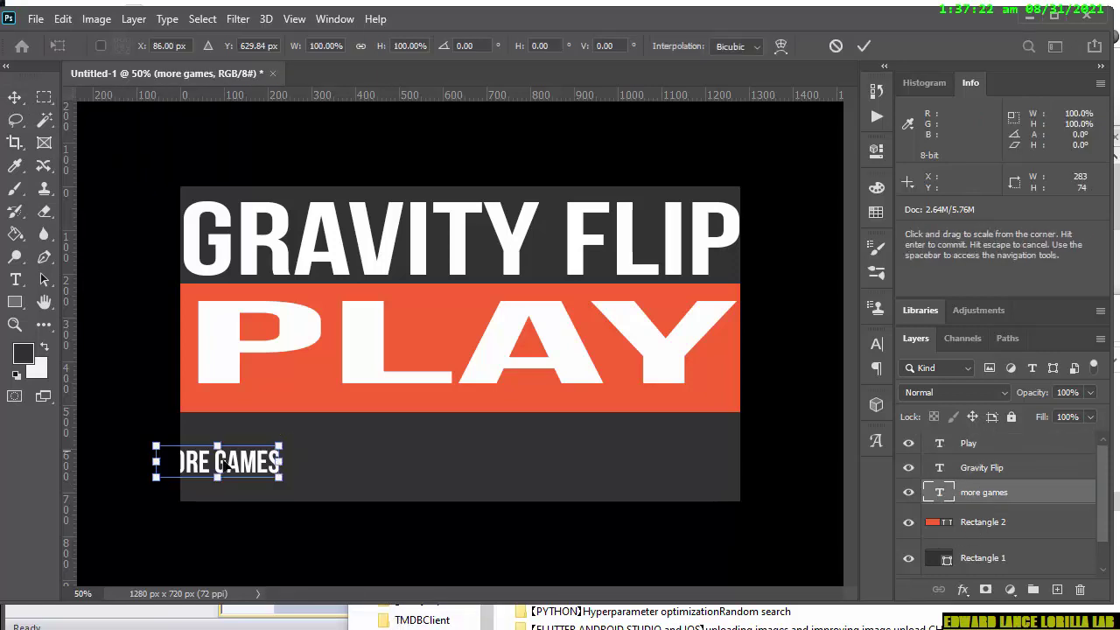
drag(205, 480, 231, 465)
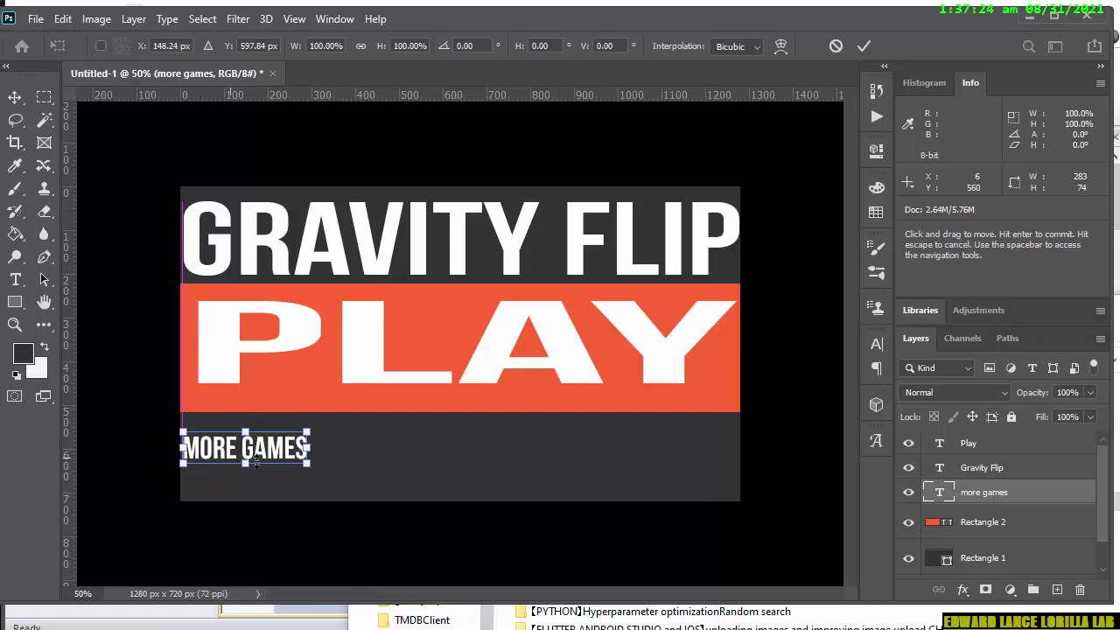
drag(307, 463, 499, 494)
drag(682, 491, 754, 497)
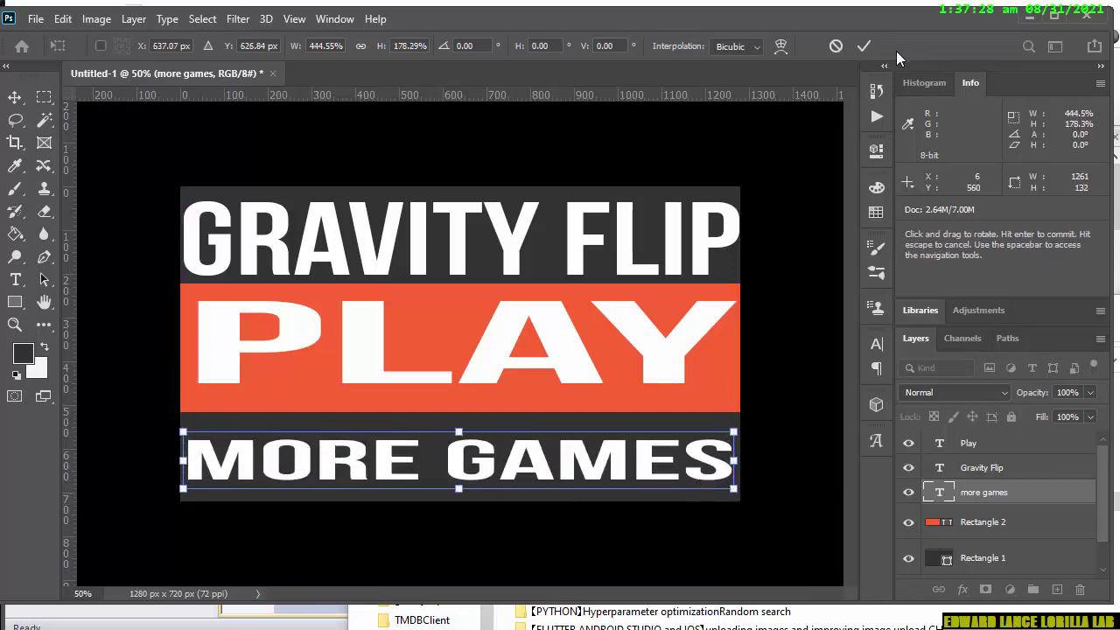
click(864, 46)
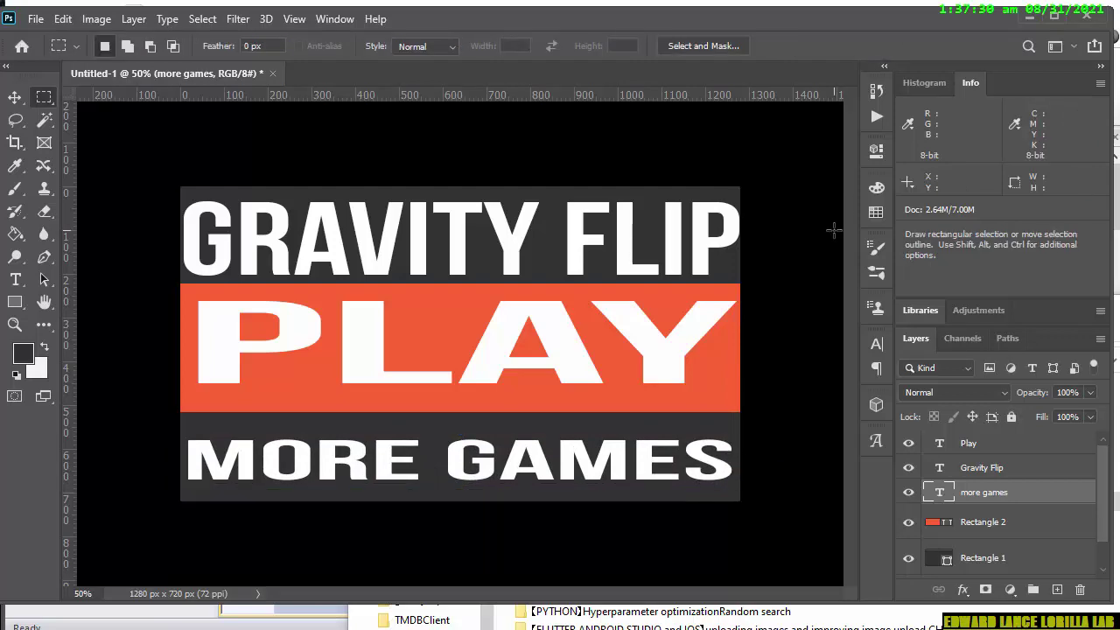
- Export the graphic for web as a PNG-24 named gravityFlip in the gravityFlip folder
key(ctrl+alt+shift+s)
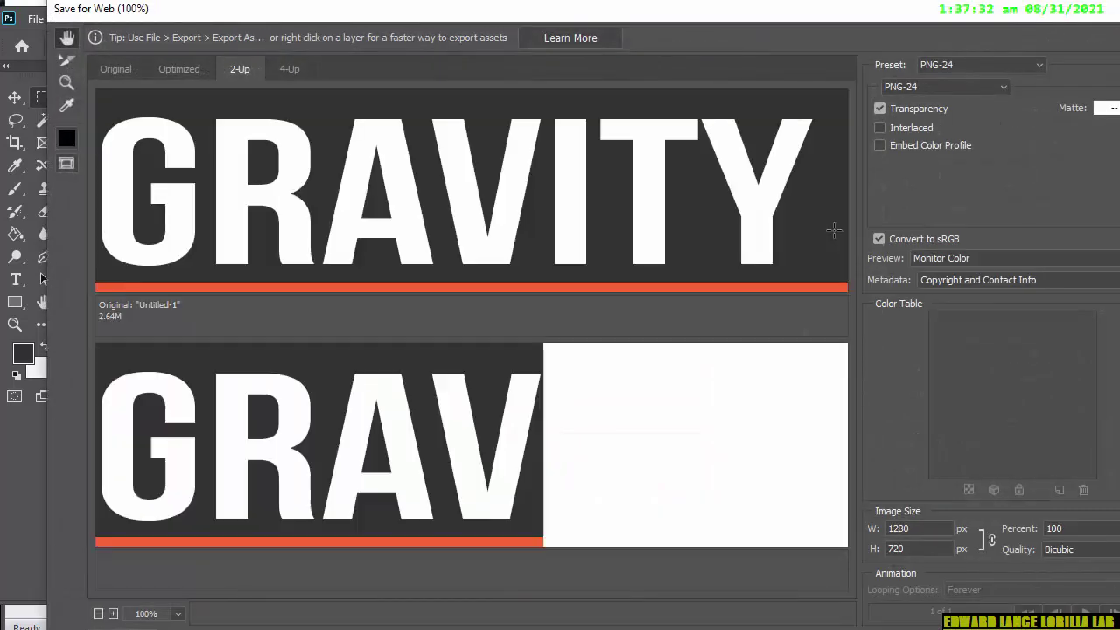
key(Return)
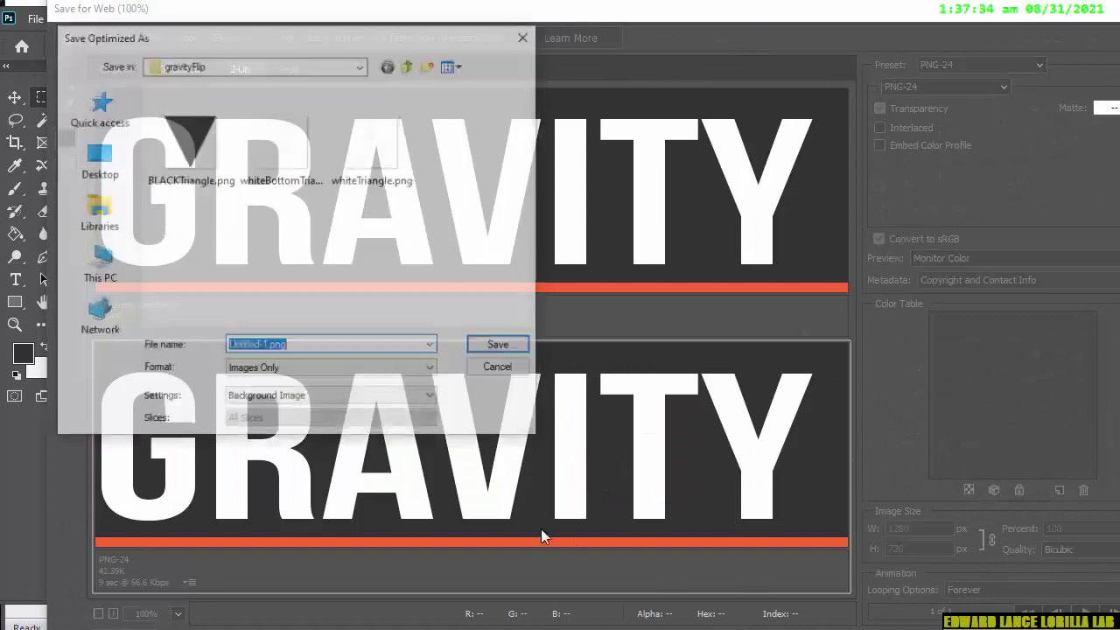
text(gravity)
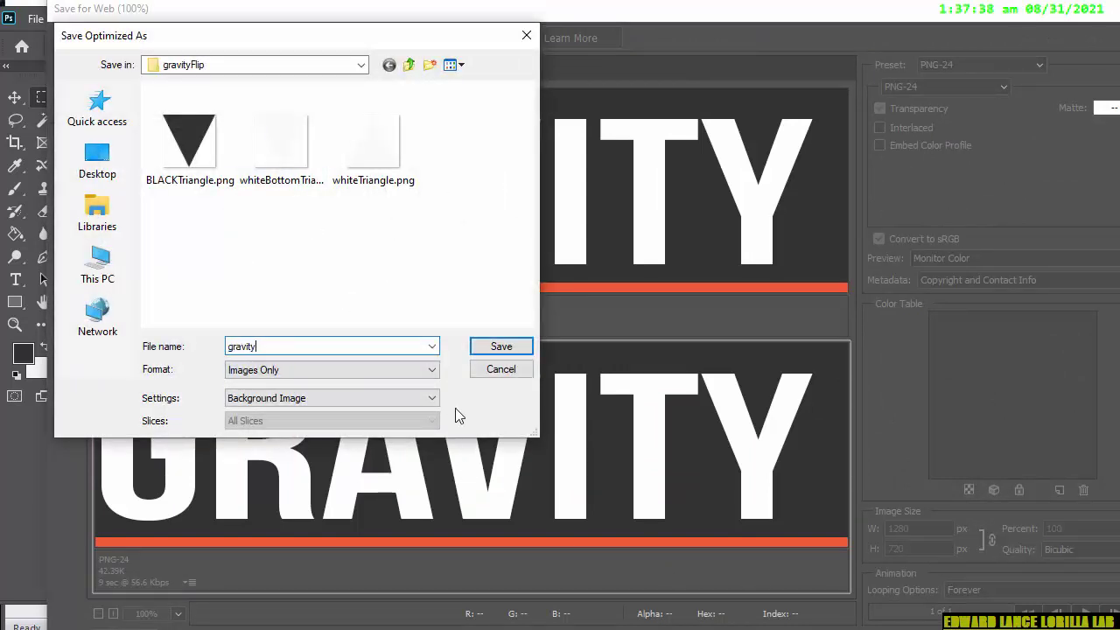
text(Flip)
key(Return)
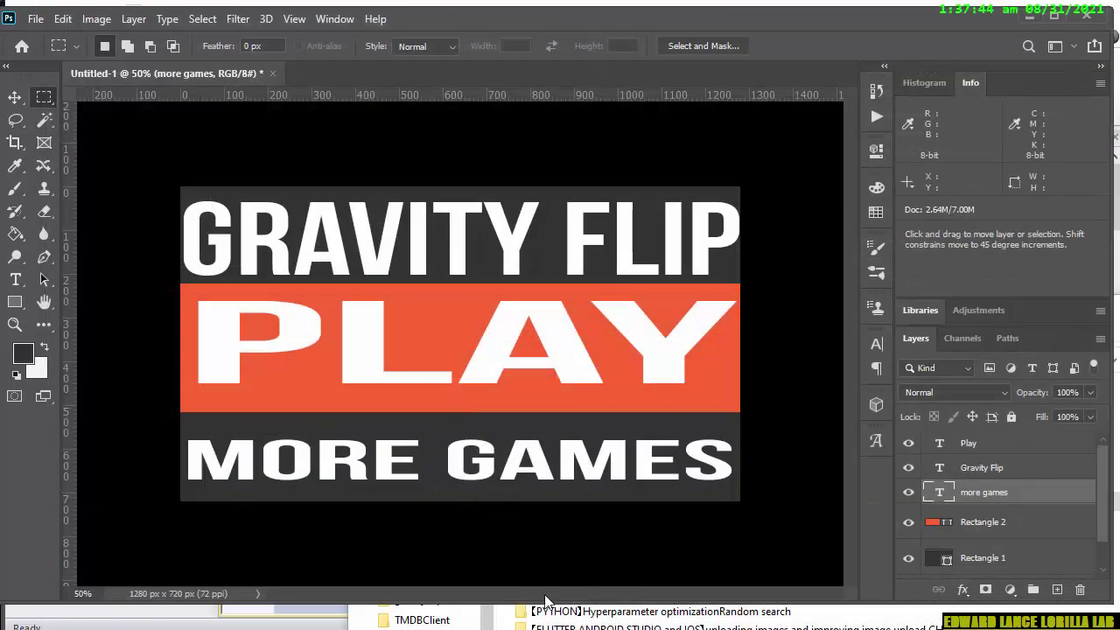
- Close the document, saving it in Photoshop format as gravityFlip.png in the avoid game folder with Maximize Compatibility on
key(ctrl+w)
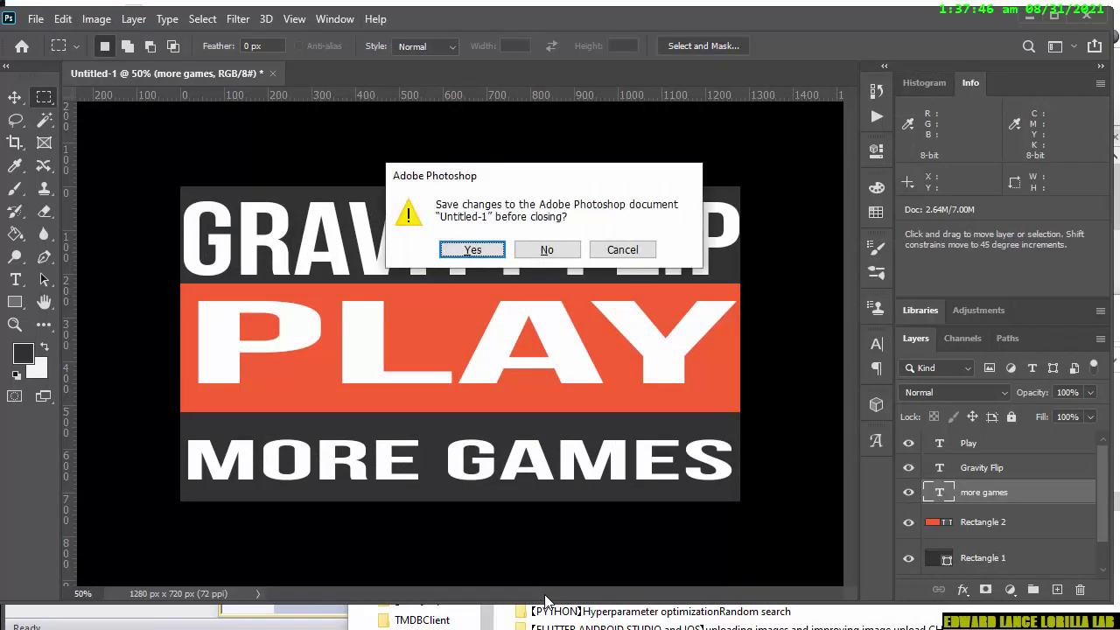
key(Return)
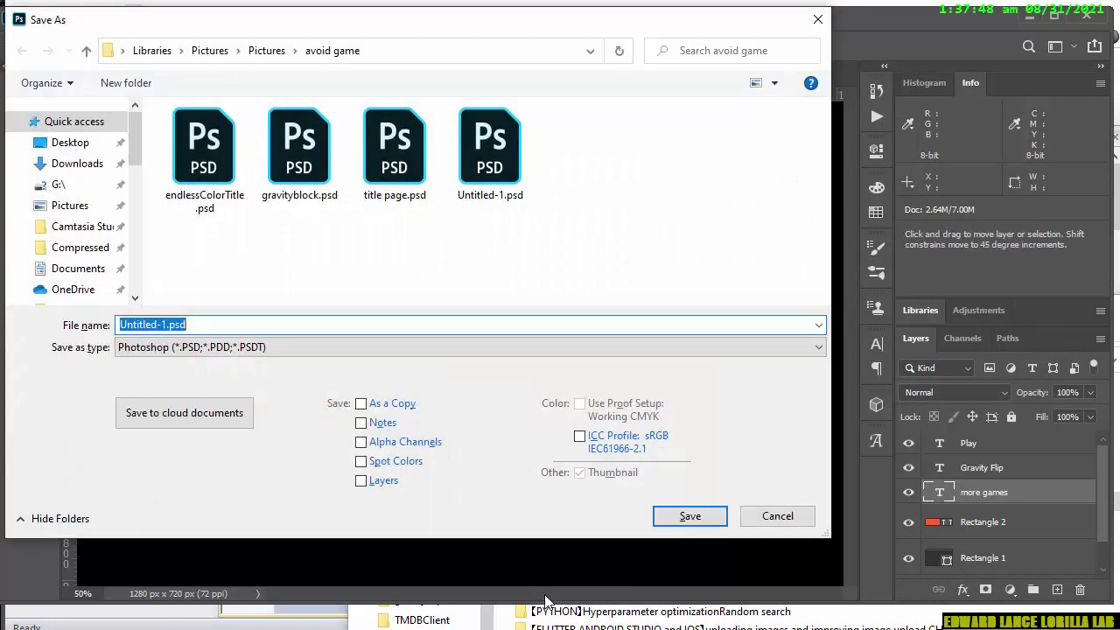
text(gra)
key(Down)
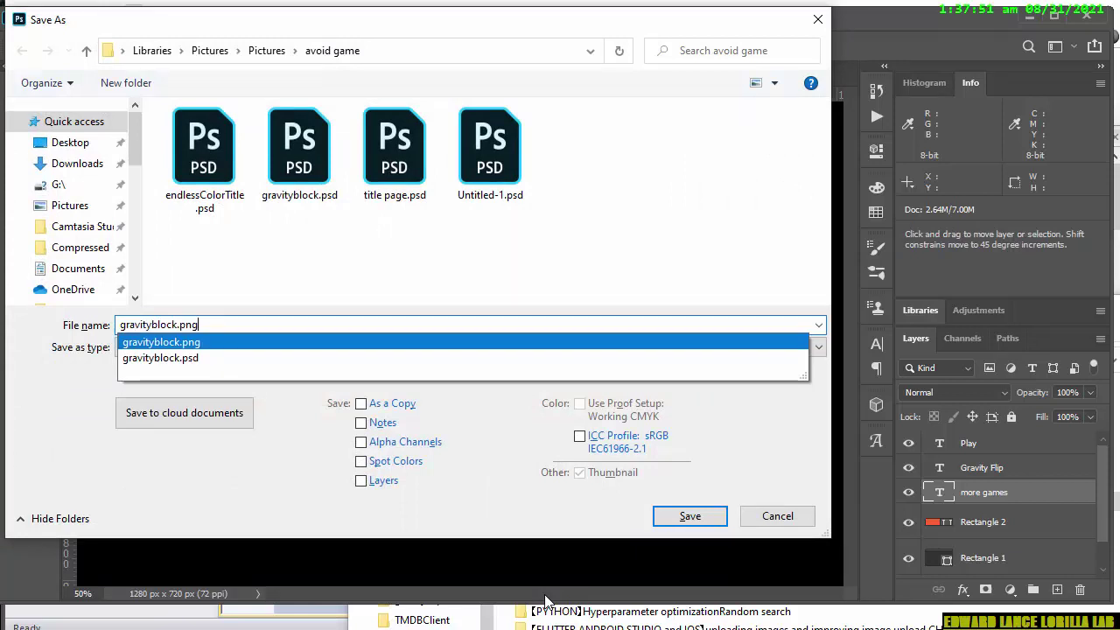
key(BackSpace)
key(BackSpace)
key(BackSpace)
key(BackSpace)
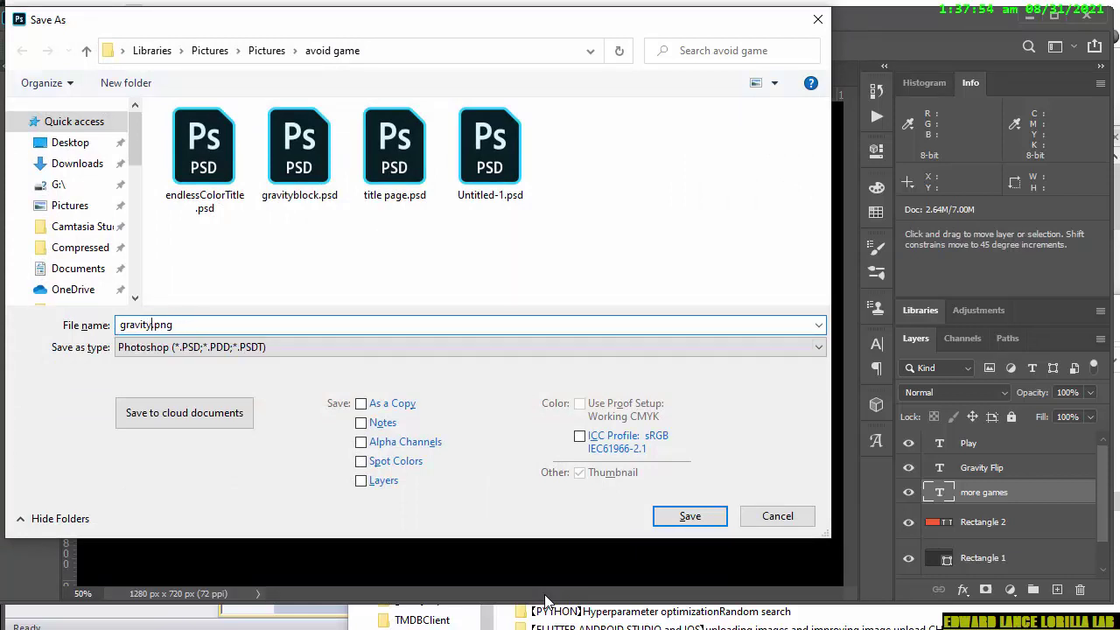
text(Flip)
key(Return)
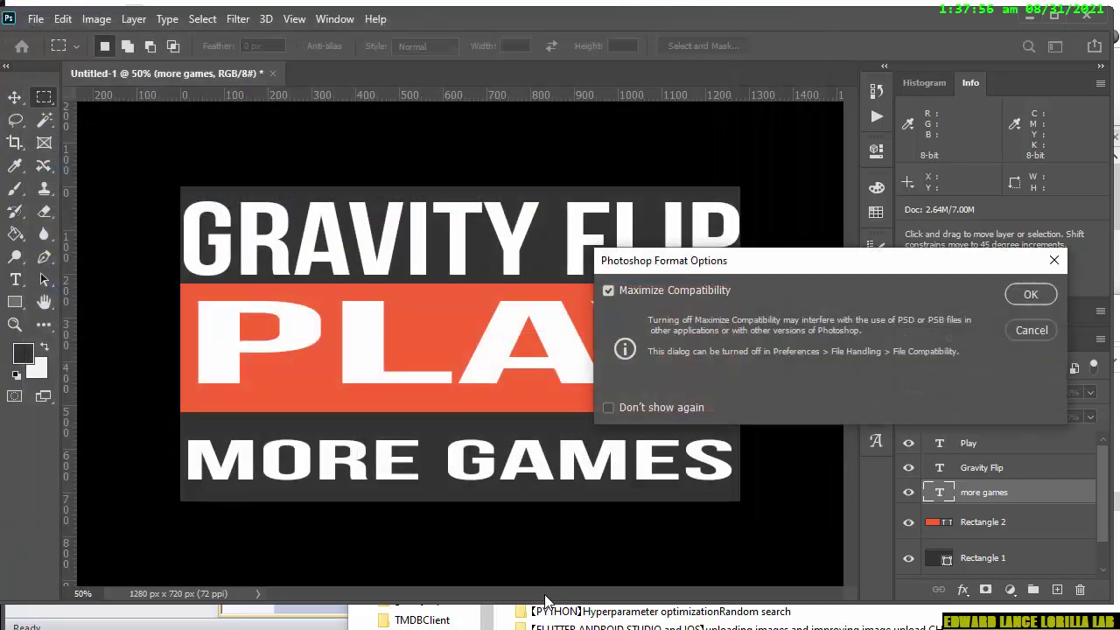
key(Return)
key(ctrl+w)
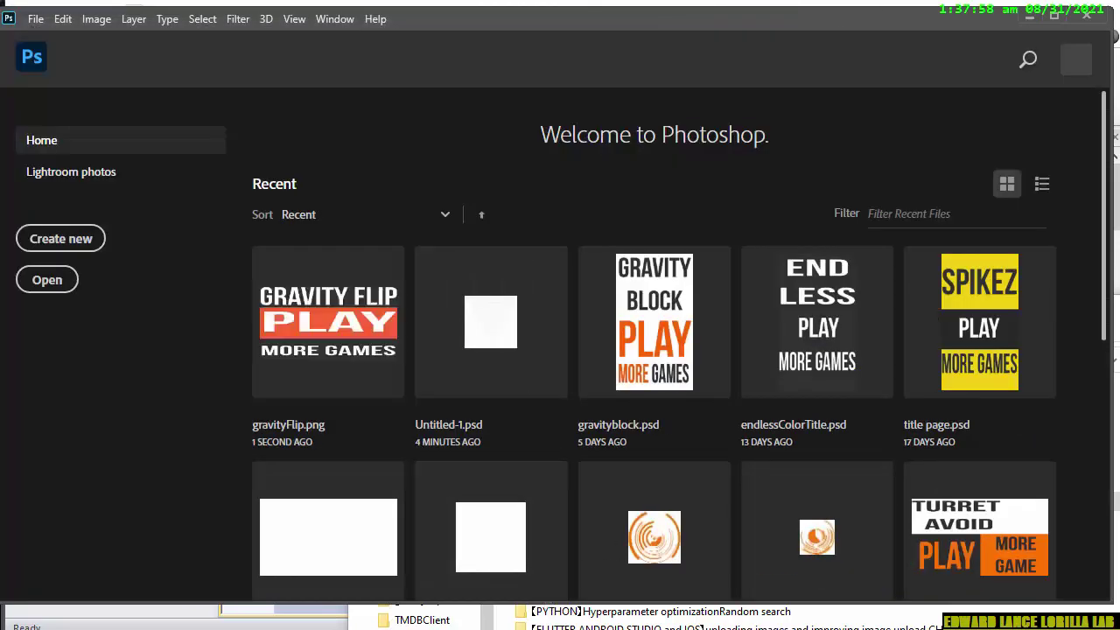
- Quit Photoshop, return to the Construct 2 project and insert a new Sprite object into homeLayout
click(1086, 13)
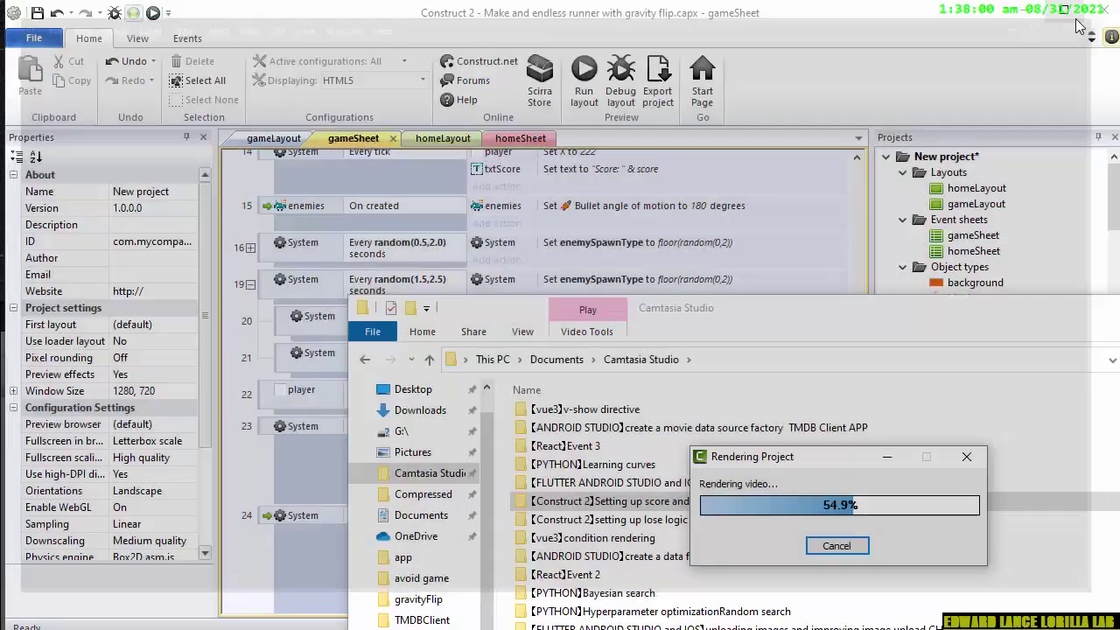
click(251, 365)
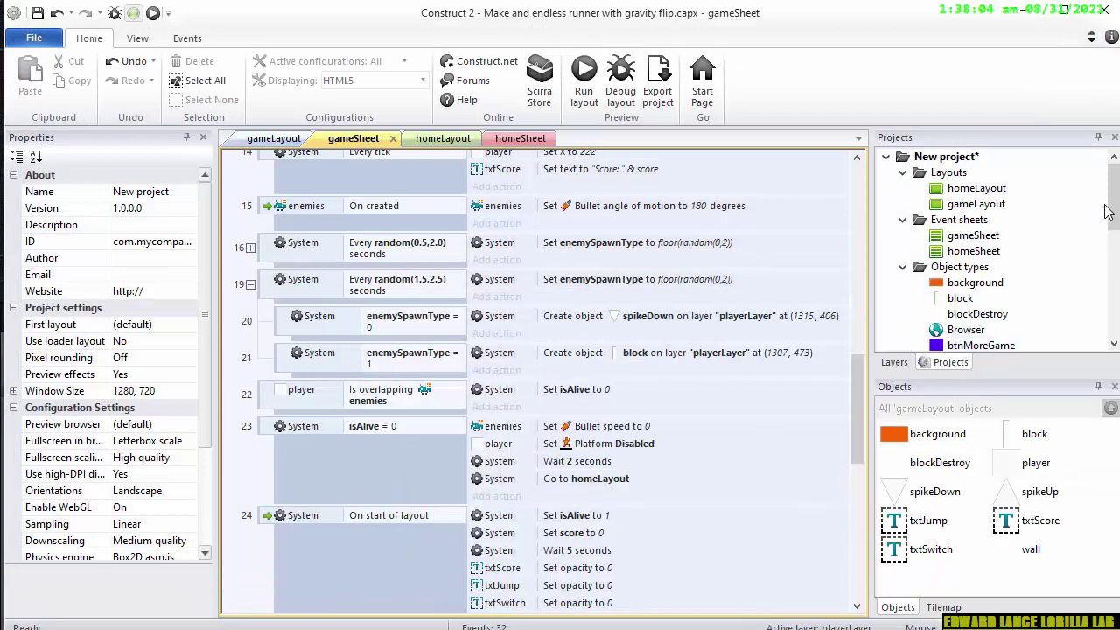
scroll(966, 267, down, 4)
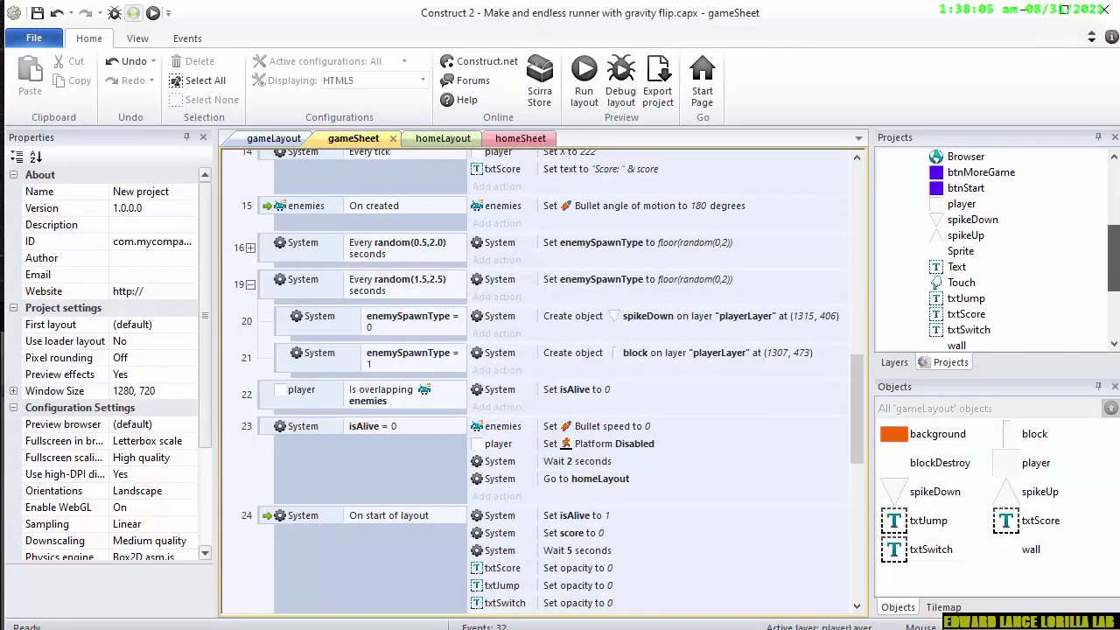
click(442, 138)
double_click(373, 332)
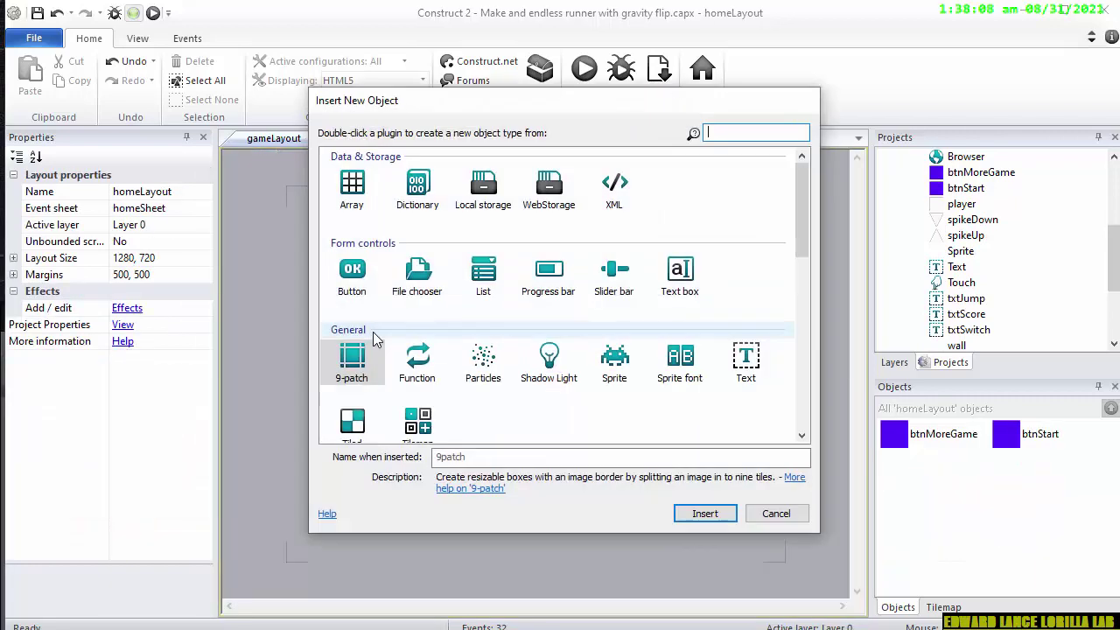
double_click(614, 359)
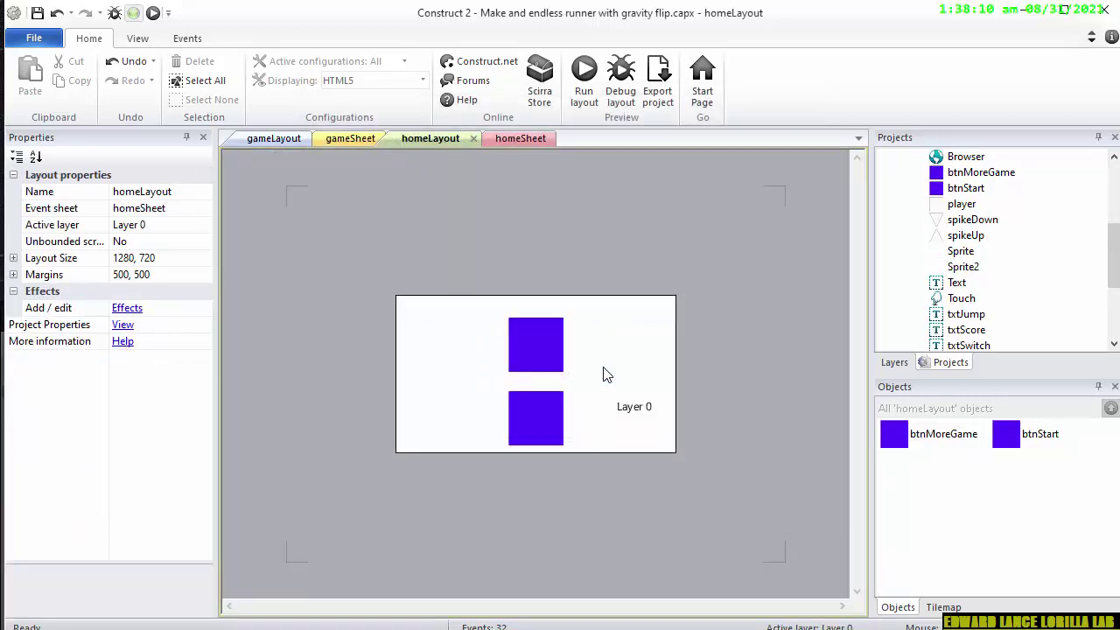
click(602, 372)
- Load the exported 1280 x 720 Gravity Flip menu image into the new sprite and close the image editor
click(503, 169)
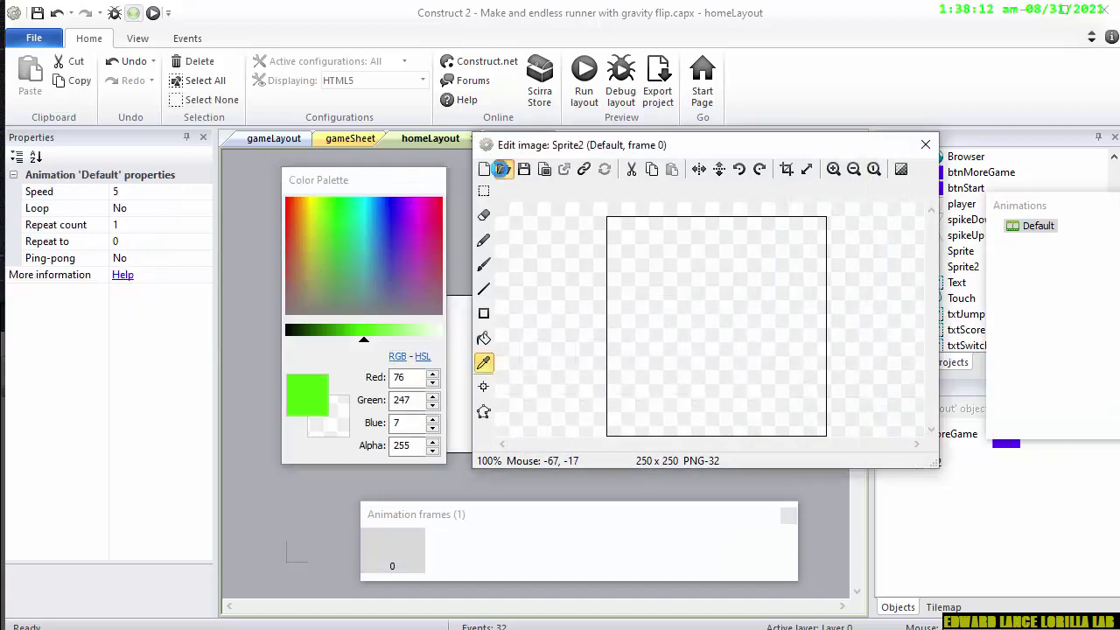
double_click(794, 315)
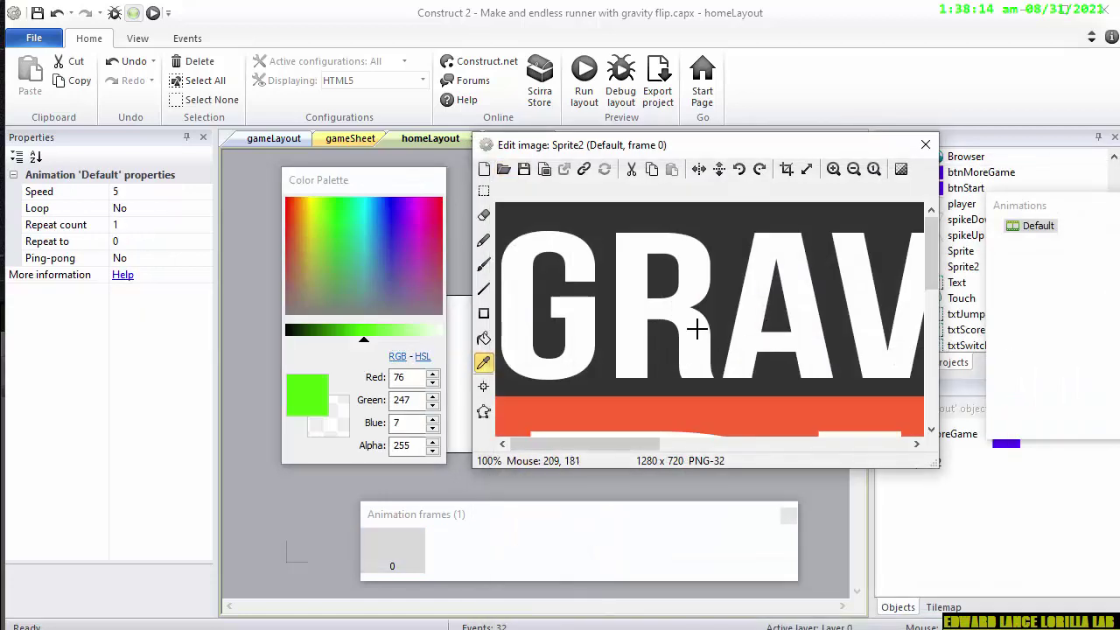
click(925, 146)
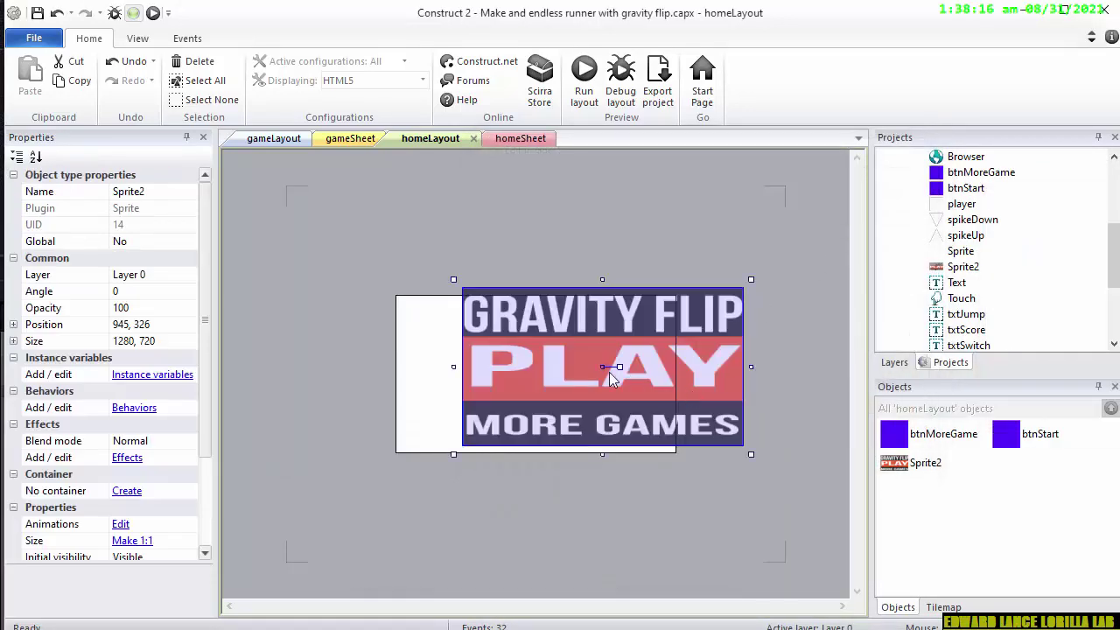
- Centre the menu sprite horizontally in the window and align it vertically with the layout so it covers the whole layout area
right_click(579, 362)
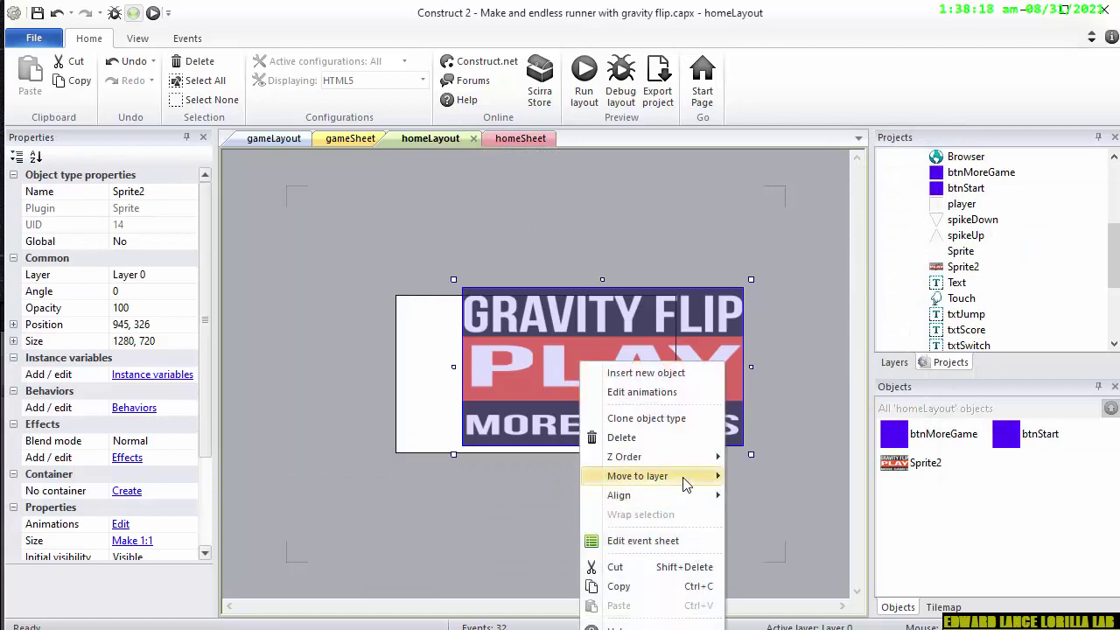
mouse_move(691, 503)
mouse_move(798, 497)
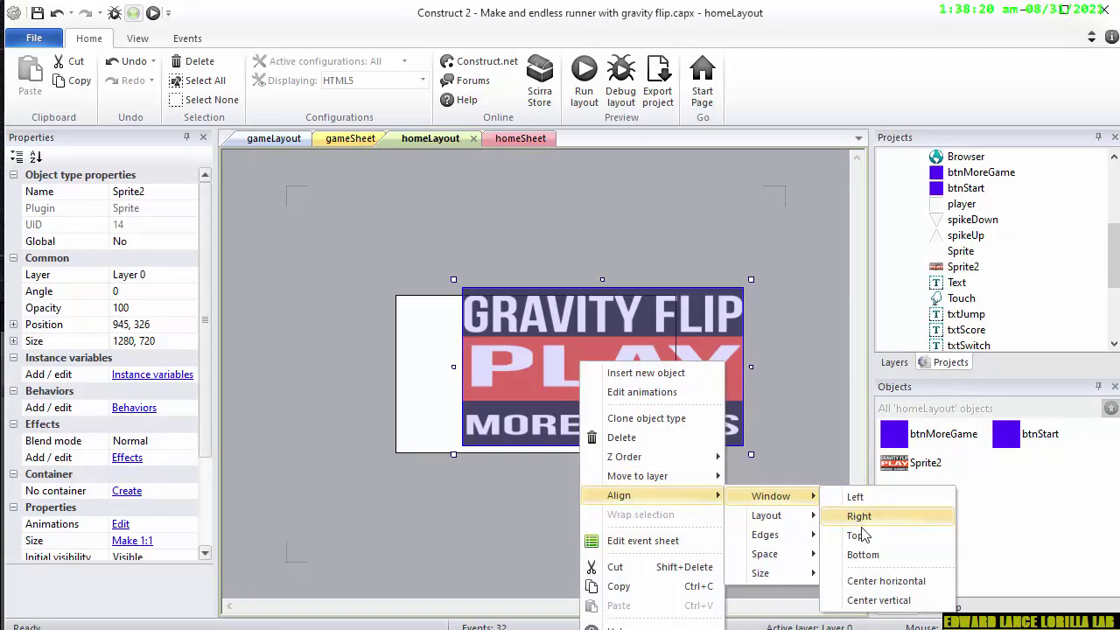
click(877, 584)
right_click(513, 425)
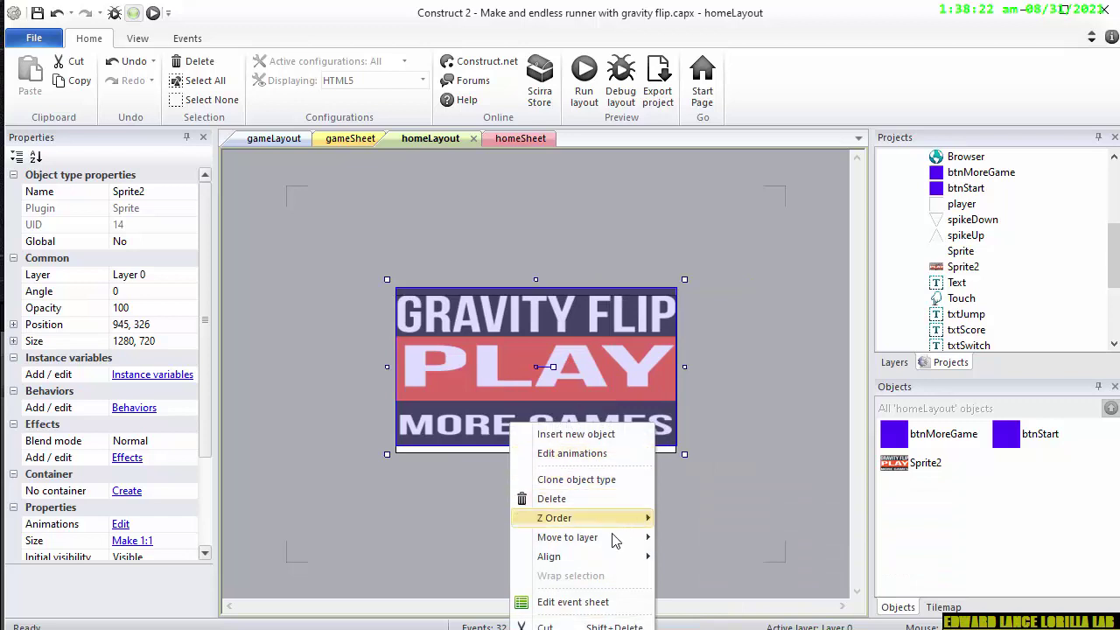
mouse_move(615, 558)
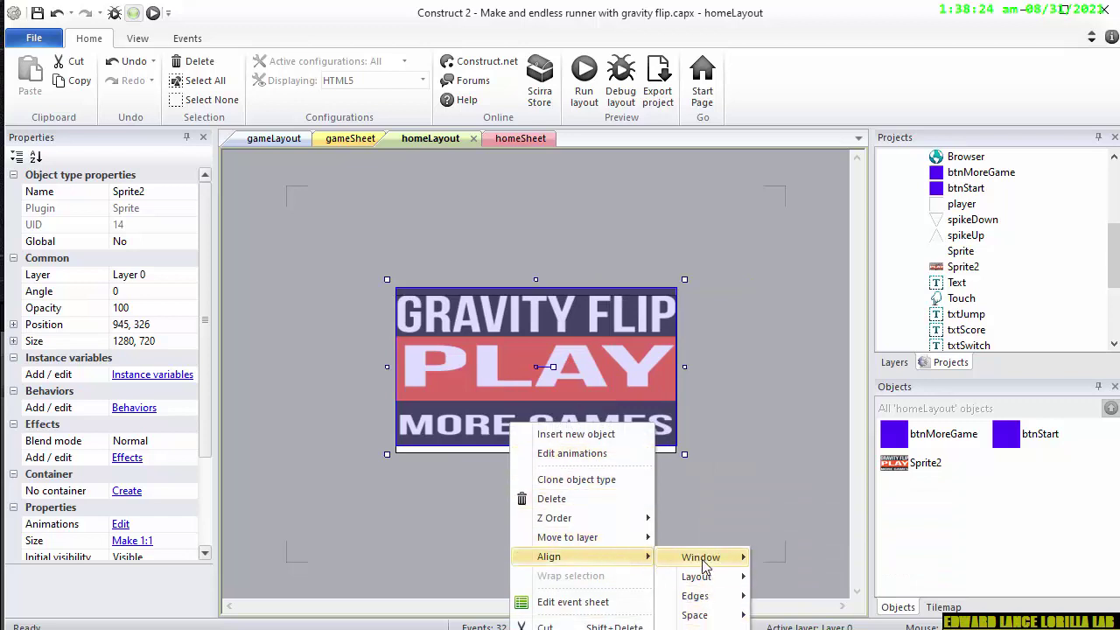
mouse_move(699, 577)
click(793, 615)
- Send the menu sprite to the bottom of its layer, behind the two blue button sprites
right_click(458, 337)
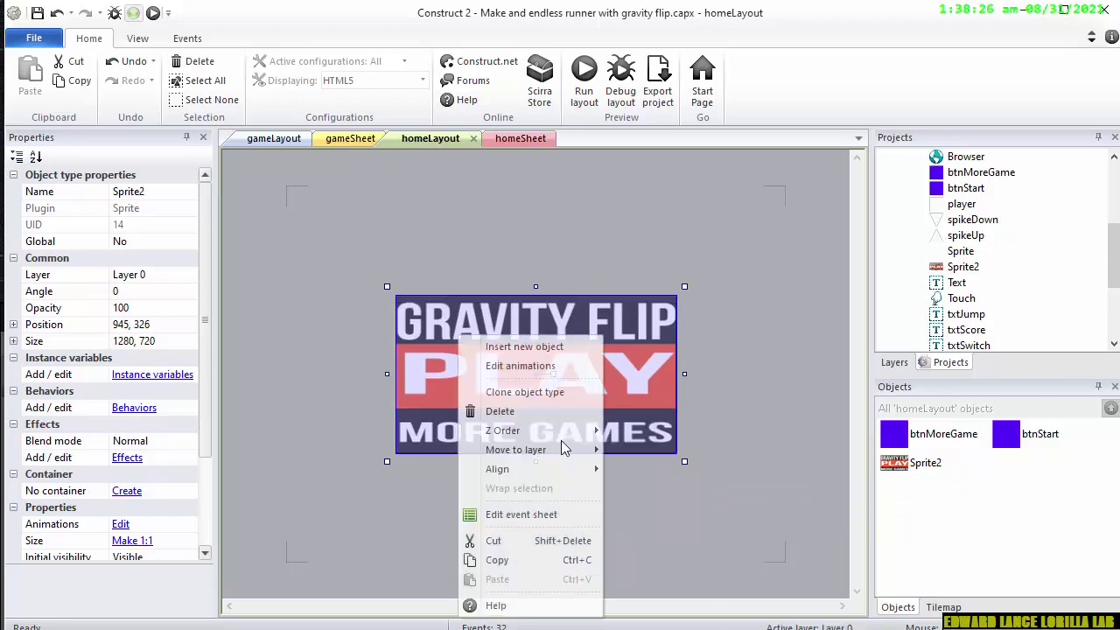
mouse_move(556, 431)
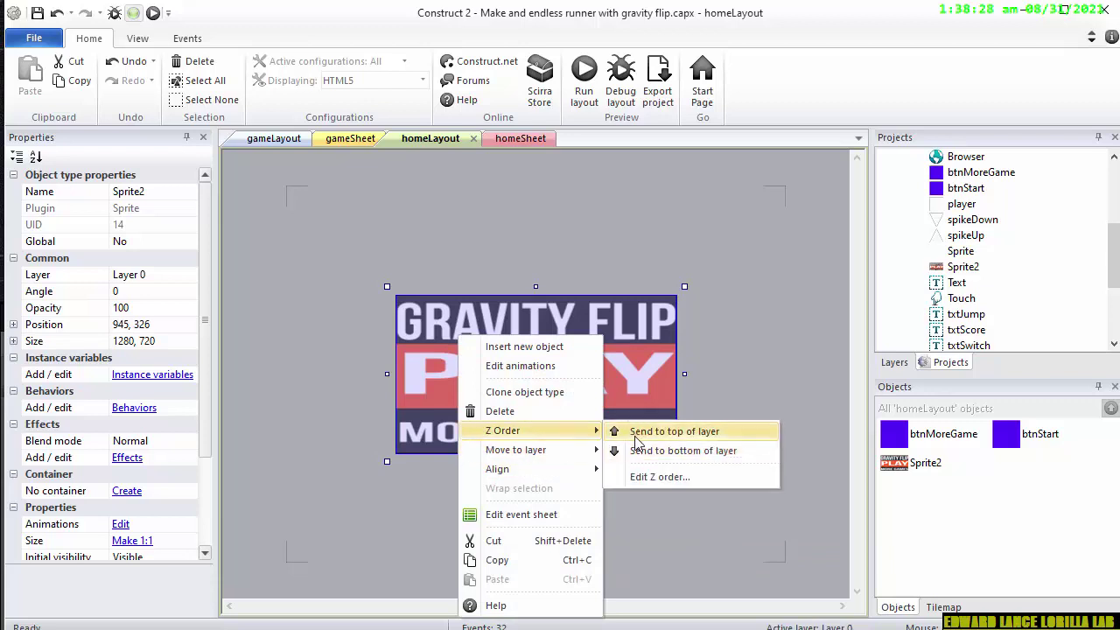
click(648, 450)
click(530, 462)
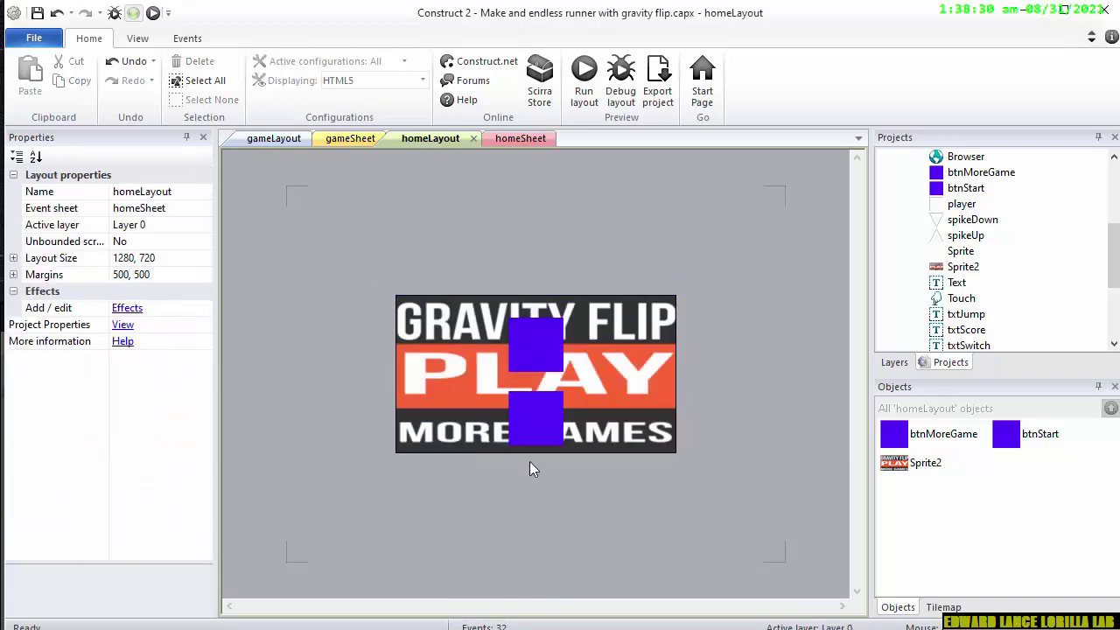
- Move and stretch btnMoreGame to about 1270 x 170 at 646, 617, covering the "More Games" text
click(545, 419)
drag(545, 420, 684, 457)
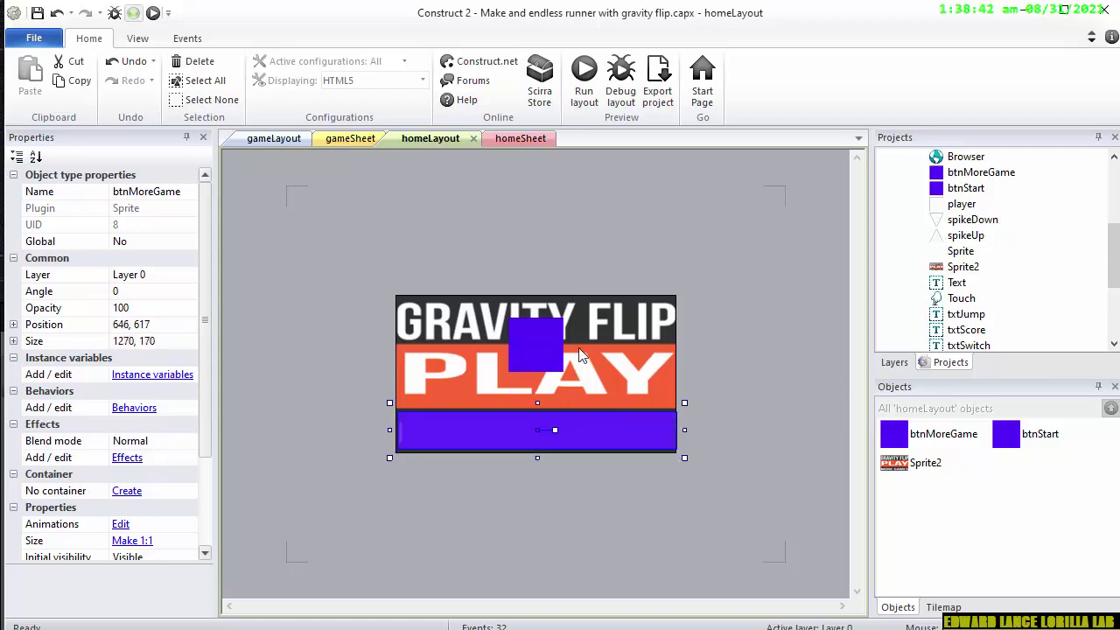
- Move and stretch btnStart to about 1250 x 250 at 640, 361, covering the "Play" banner
click(542, 363)
drag(528, 352, 417, 371)
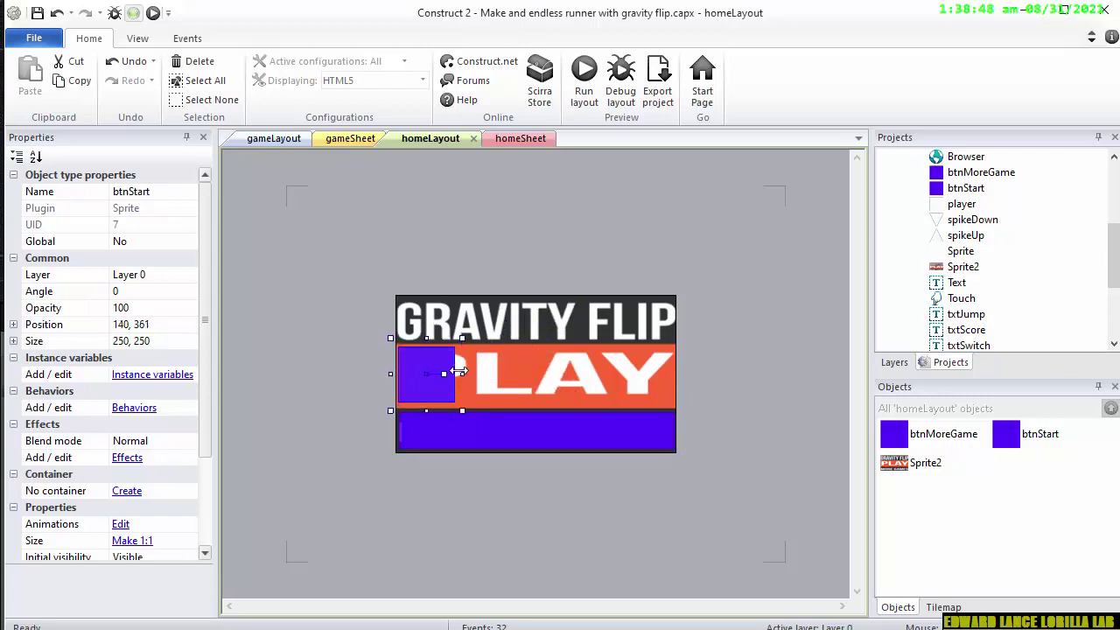
click(459, 372)
click(385, 371)
click(402, 377)
drag(461, 375, 680, 386)
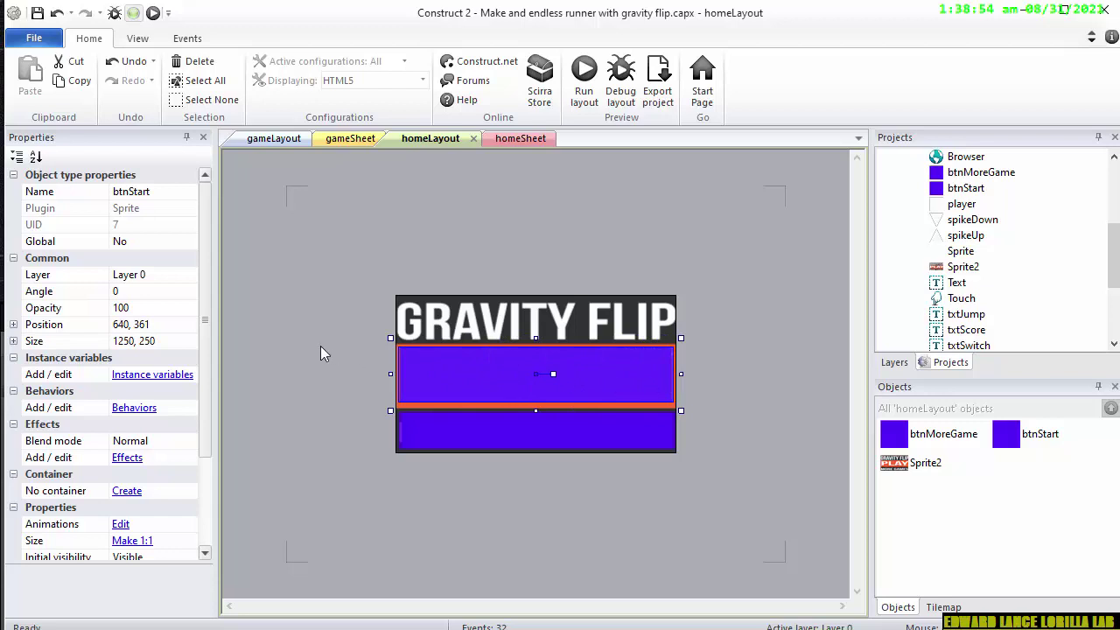
- Set the opacity of both btnStart and btnMoreGame to 0
click(147, 308)
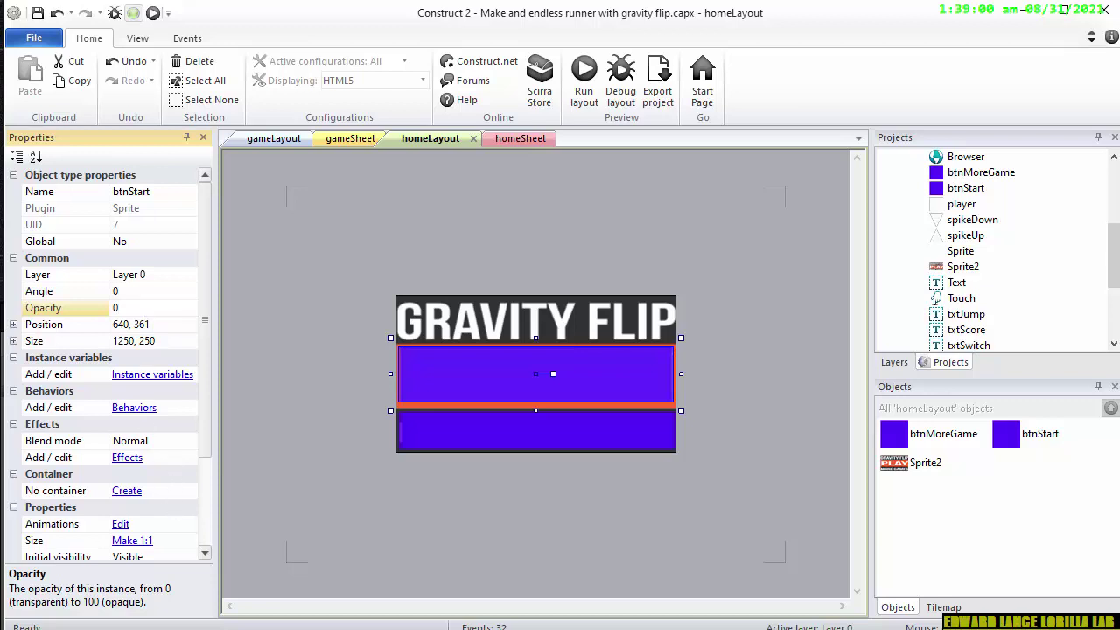
click(359, 481)
click(447, 431)
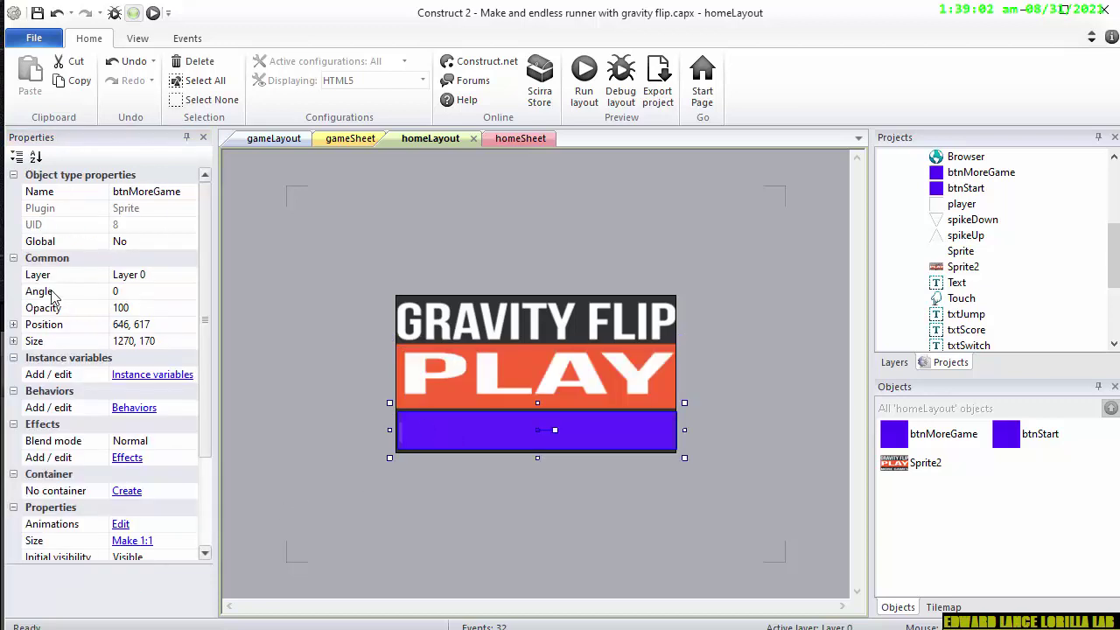
click(120, 308)
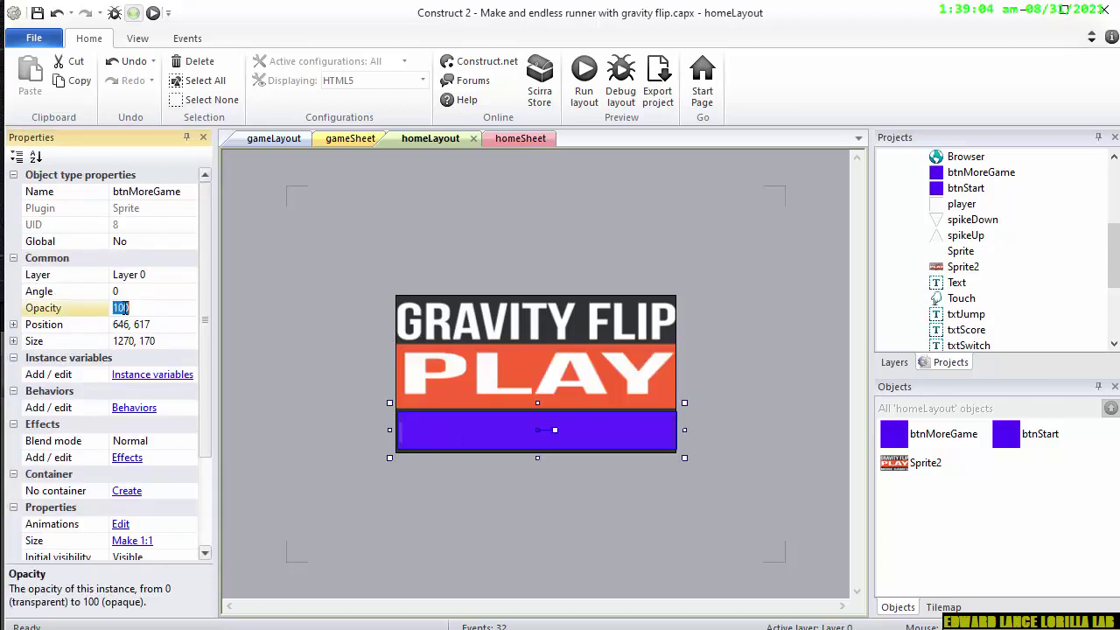
key(Return)
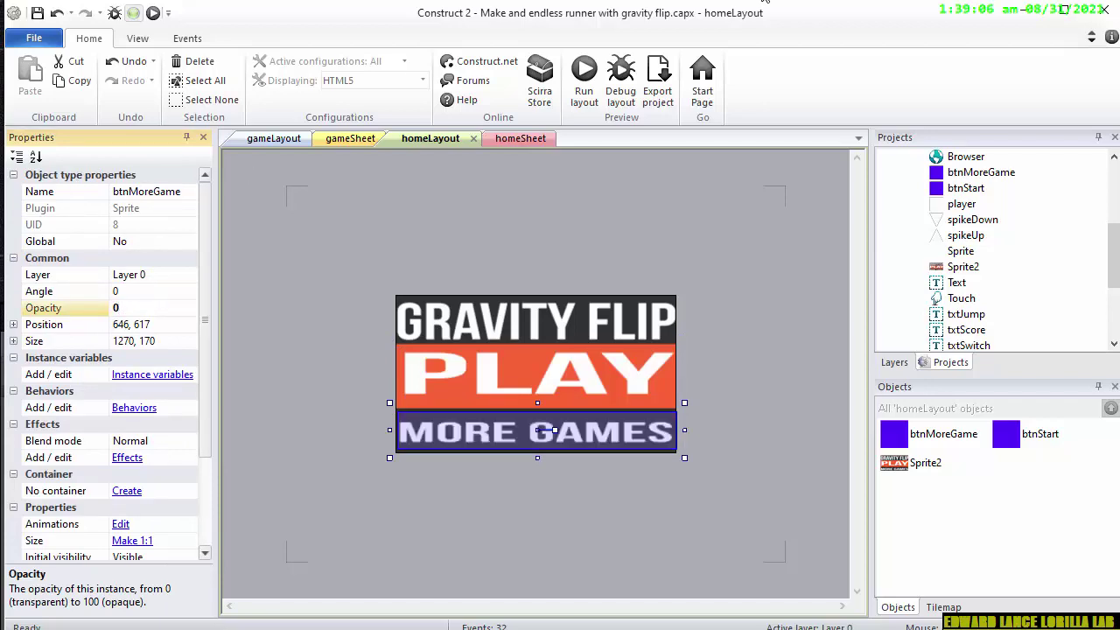